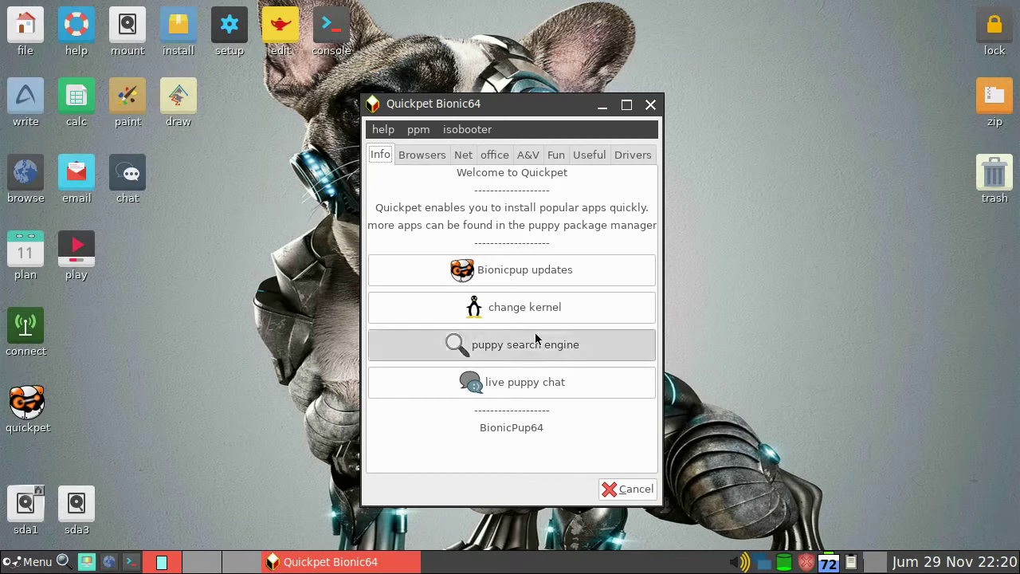
Step: In Quickpet's Useful apps, start installing wine to get the wine64-3.15_v4.1.pet install prompt
left_click(591, 156)
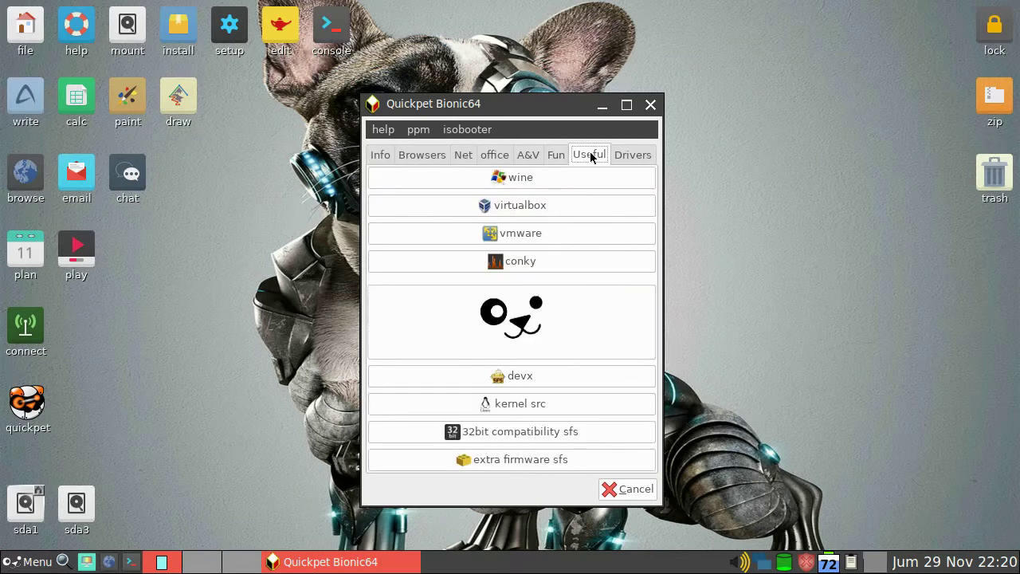
left_click(517, 179)
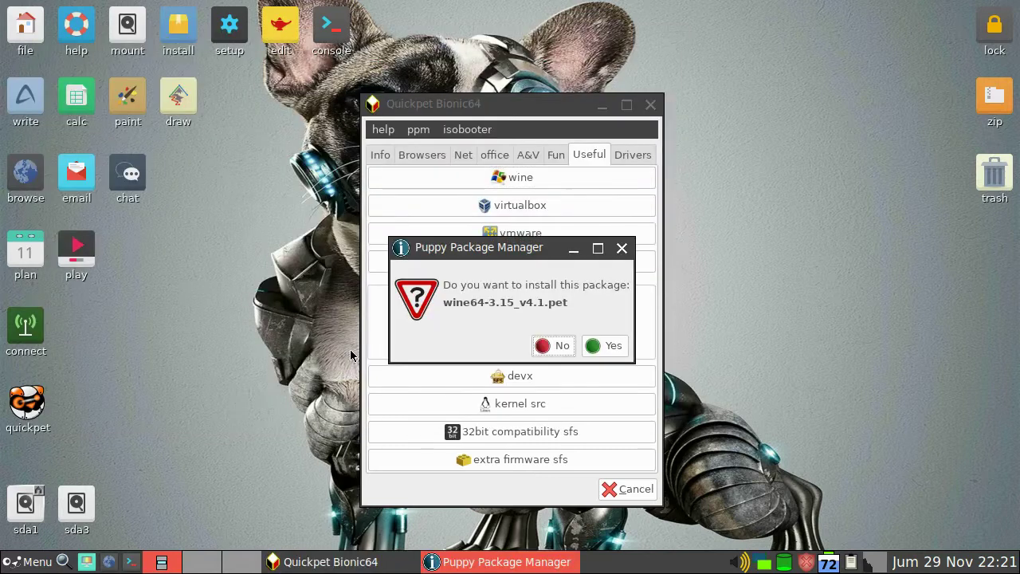
Step: Install wine64-3.15_v4.1, acknowledge the success dialog, and close the 64bit notice about the 32bit compatibility sfs
left_click(603, 346)
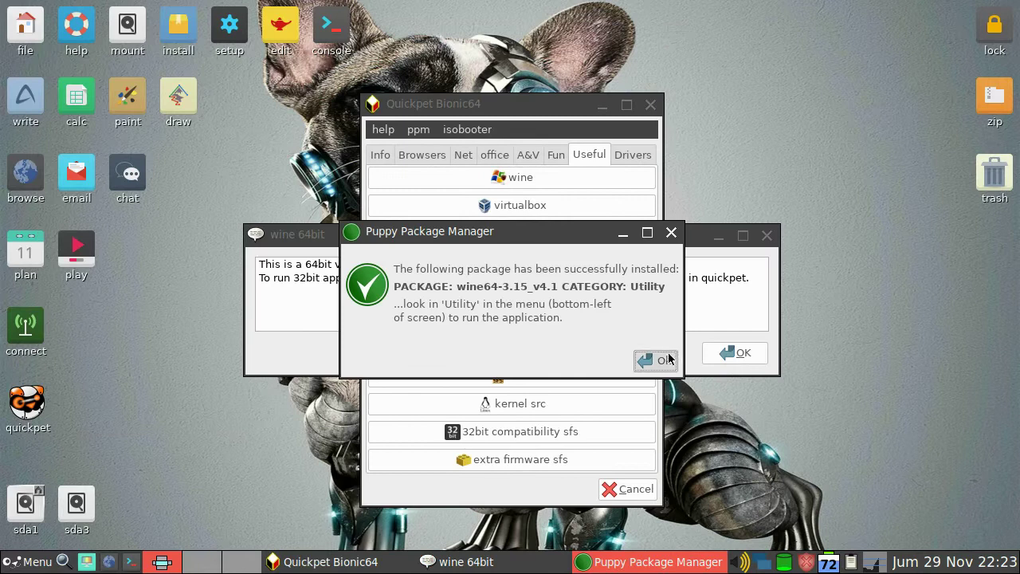
left_click(655, 360)
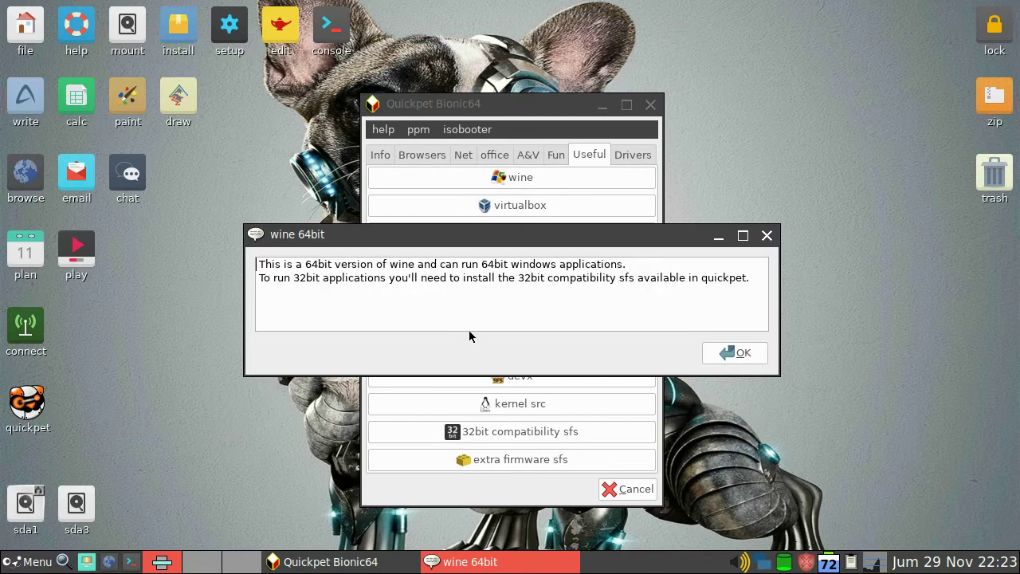
left_click_drag(258, 264, 750, 281)
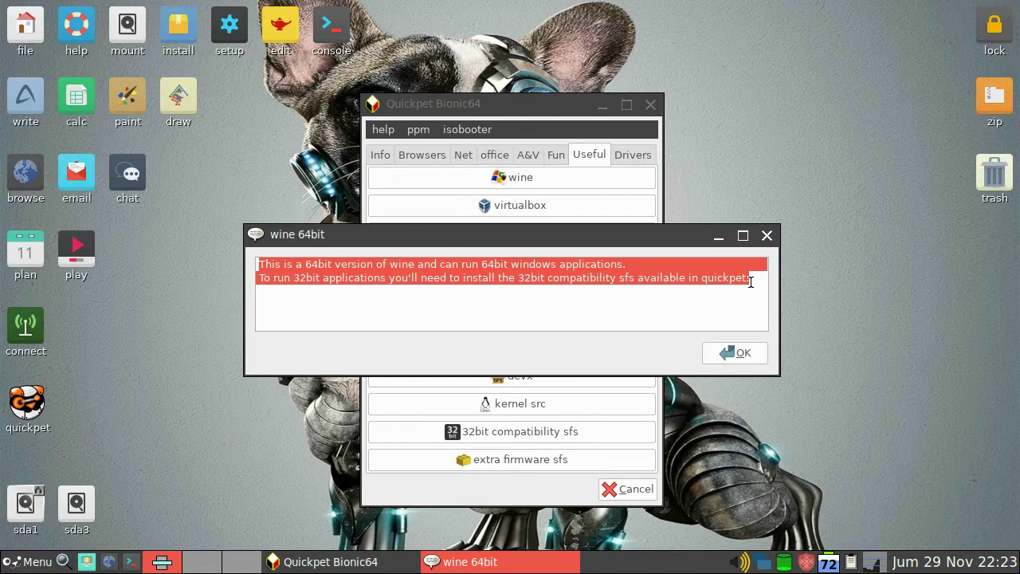
left_click(519, 278)
left_click_drag(520, 278, 638, 278)
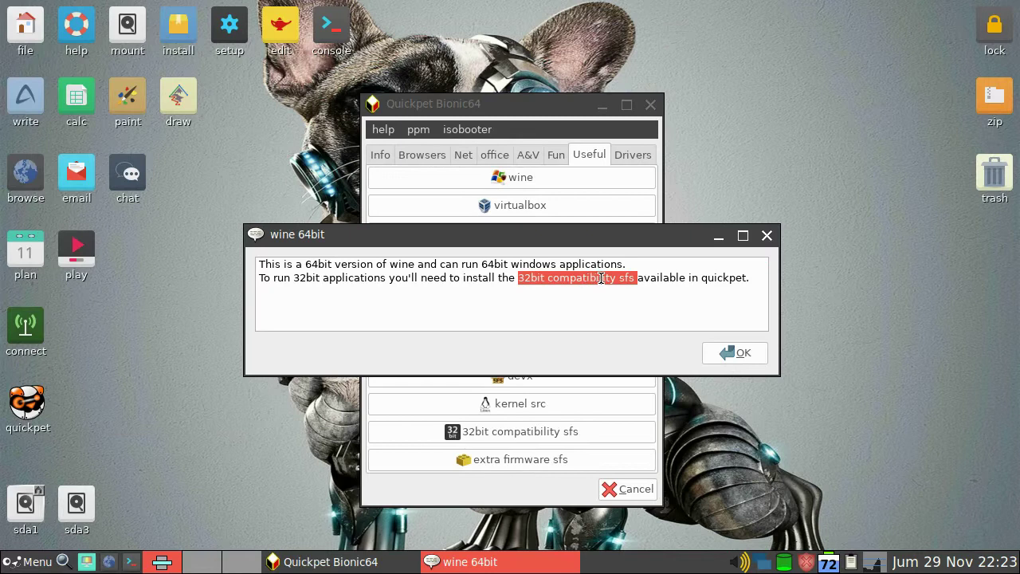
left_click(582, 279)
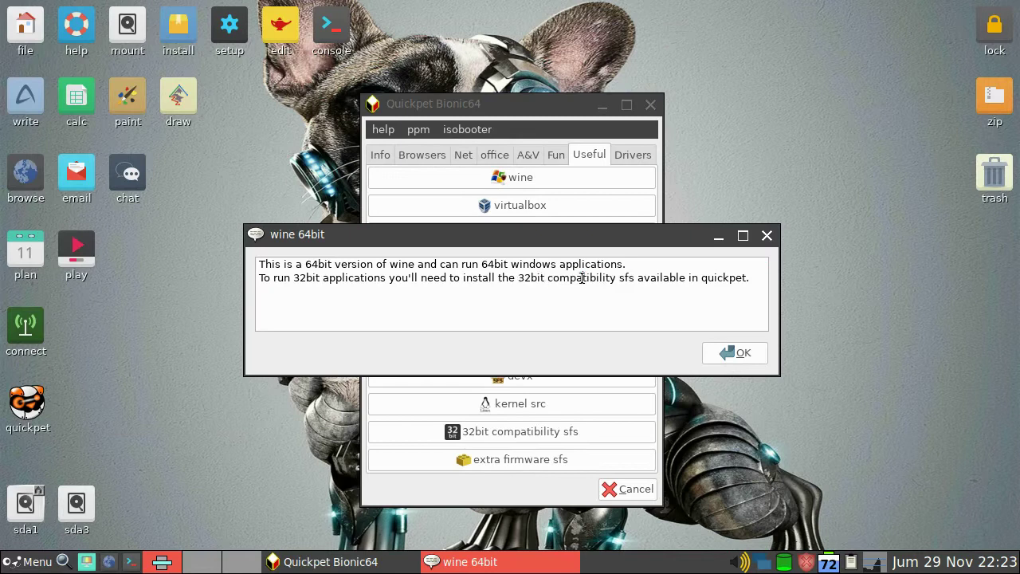
left_click(732, 353)
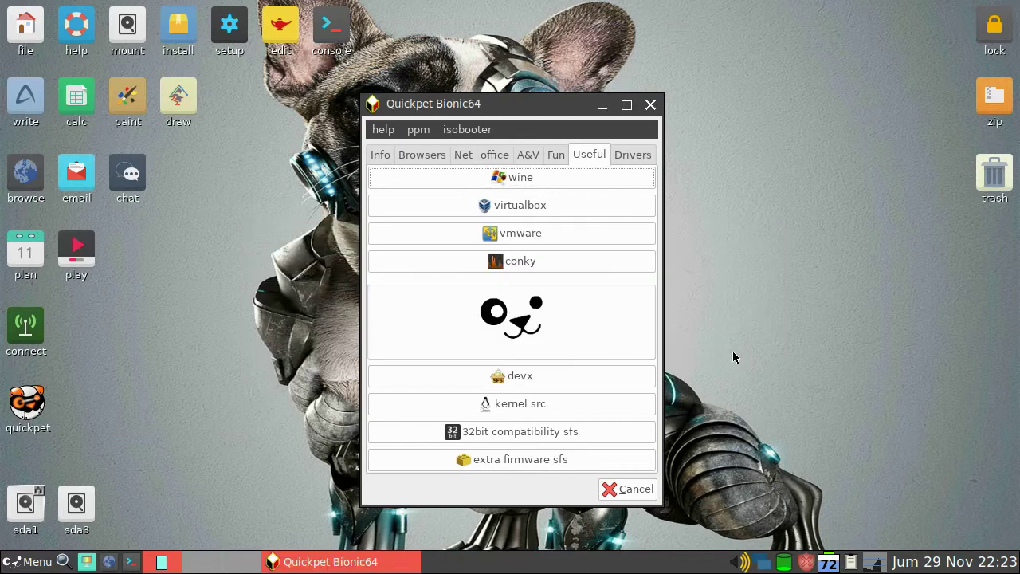
Step: Choose 32bit_compatibilty_bionicpup64.sfs in SFS Downloader with the distro.ibiblio.org mirror and test its URLs
left_click(506, 435)
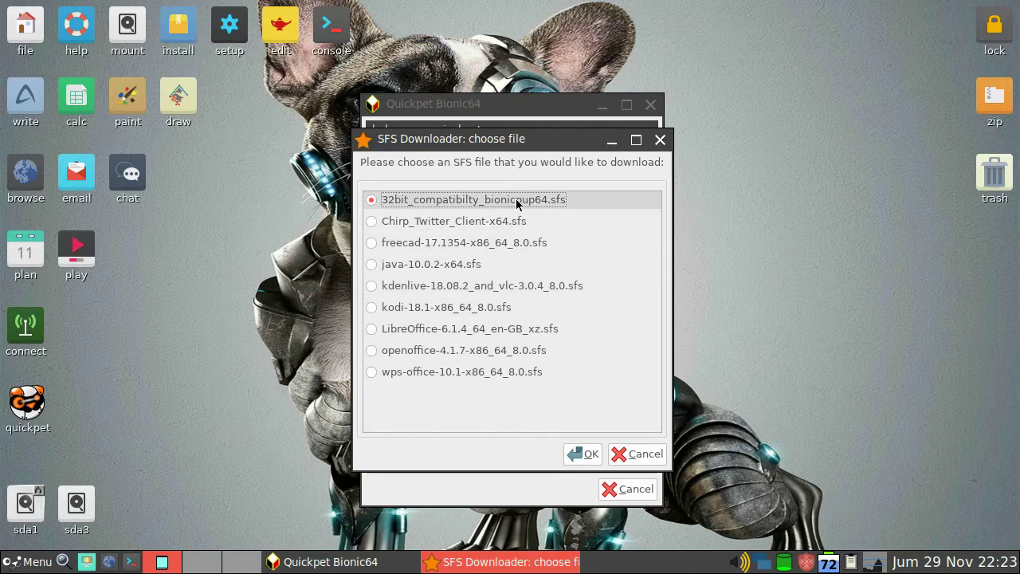
left_click(585, 455)
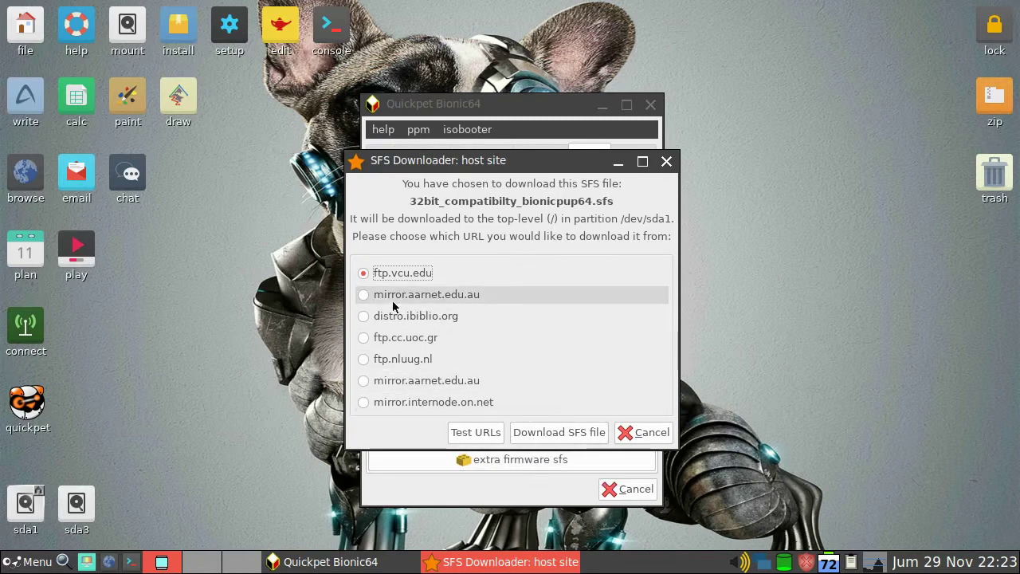
left_click(366, 314)
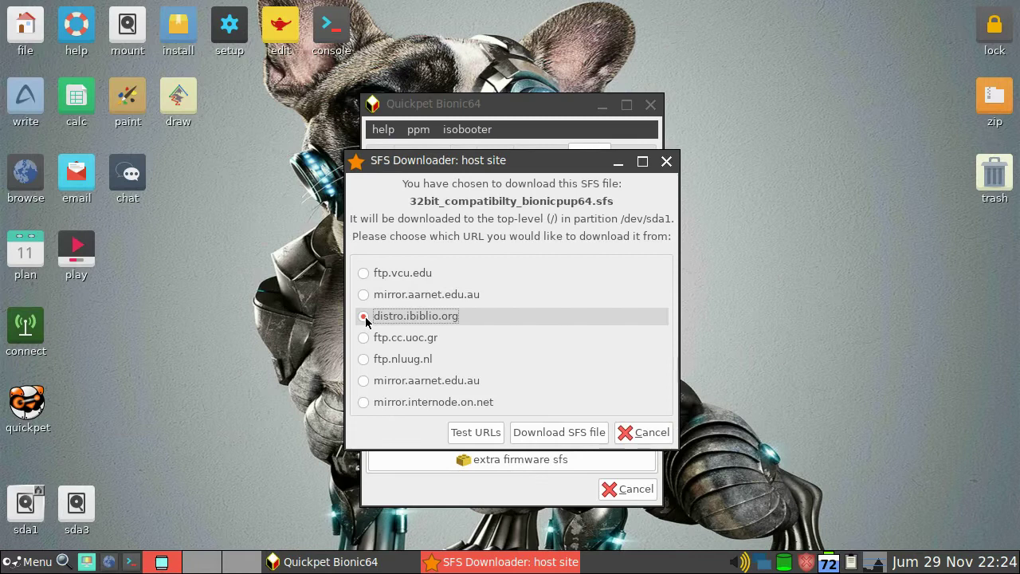
left_click(473, 432)
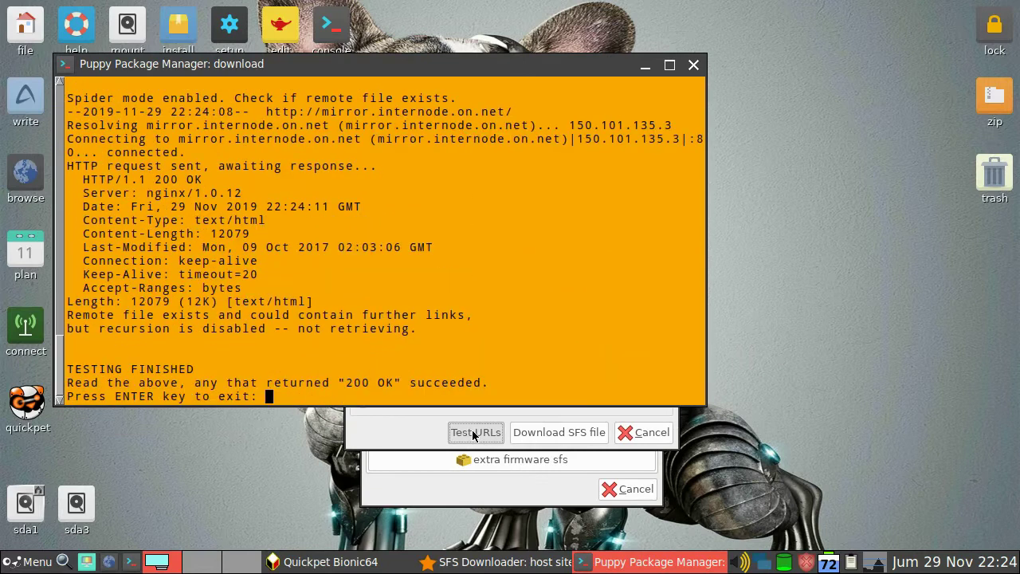
key("Return")
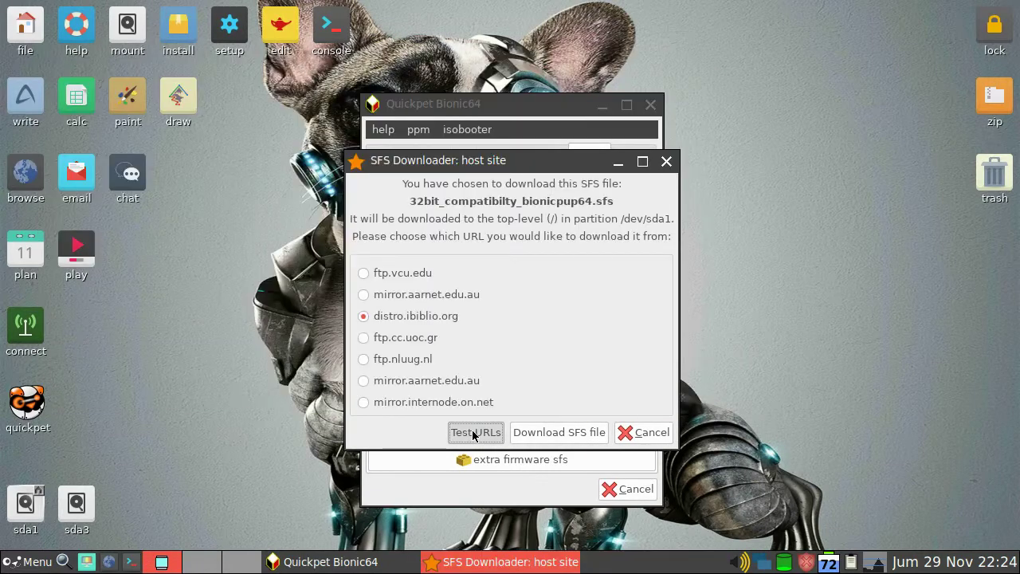
Step: Download the SFS file, dismiss the file-not-found error, and close Quickpet
left_click(558, 433)
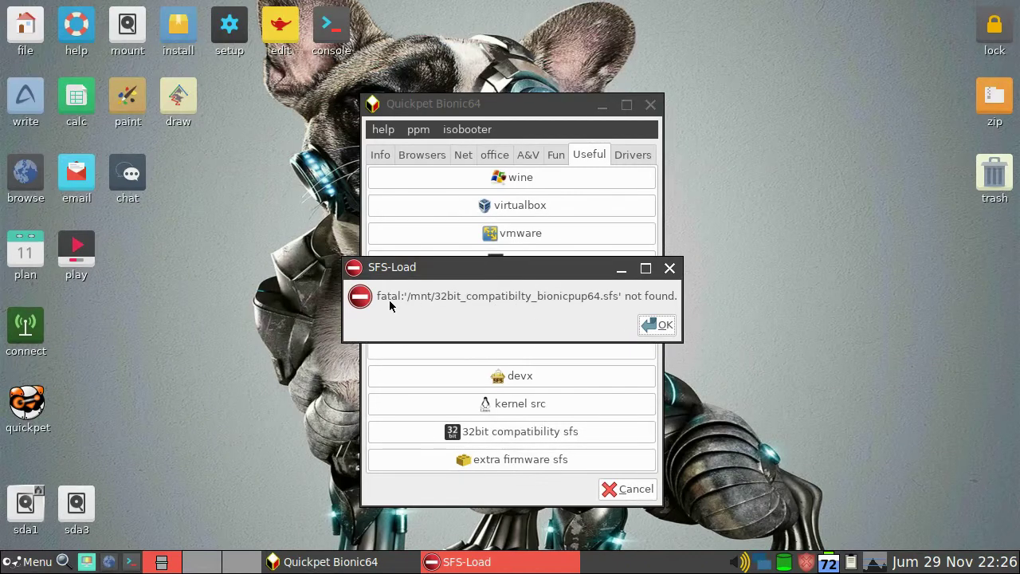
left_click(660, 325)
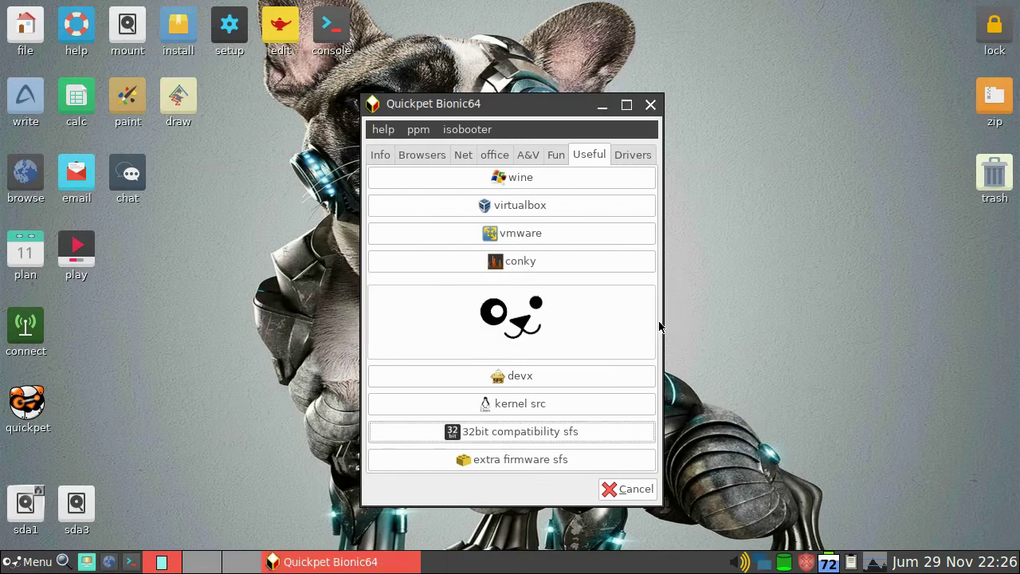
left_click(652, 105)
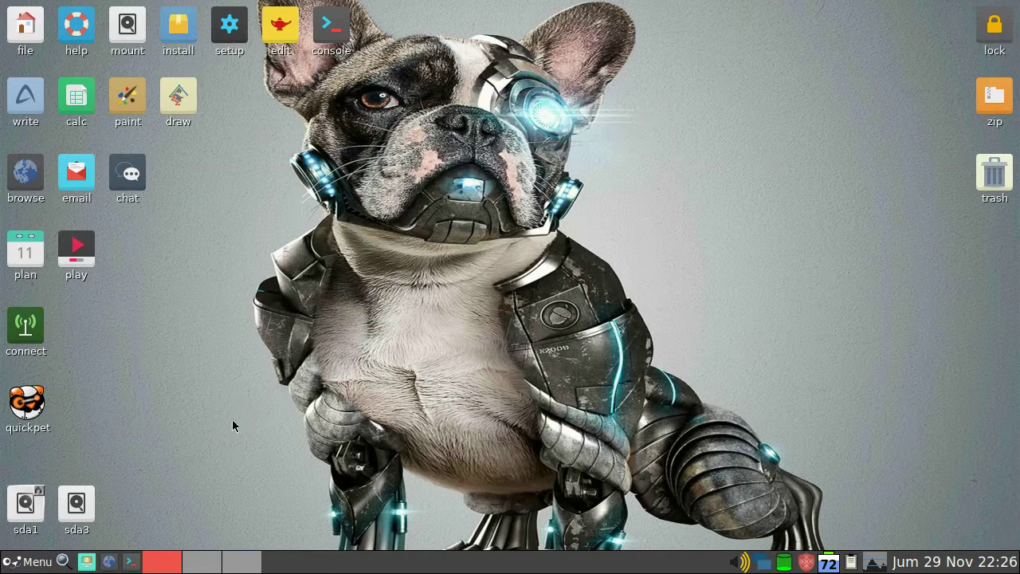
Step: Open ROX-Filer from the Filesystem menu and go up to the root folder
left_click(28, 563)
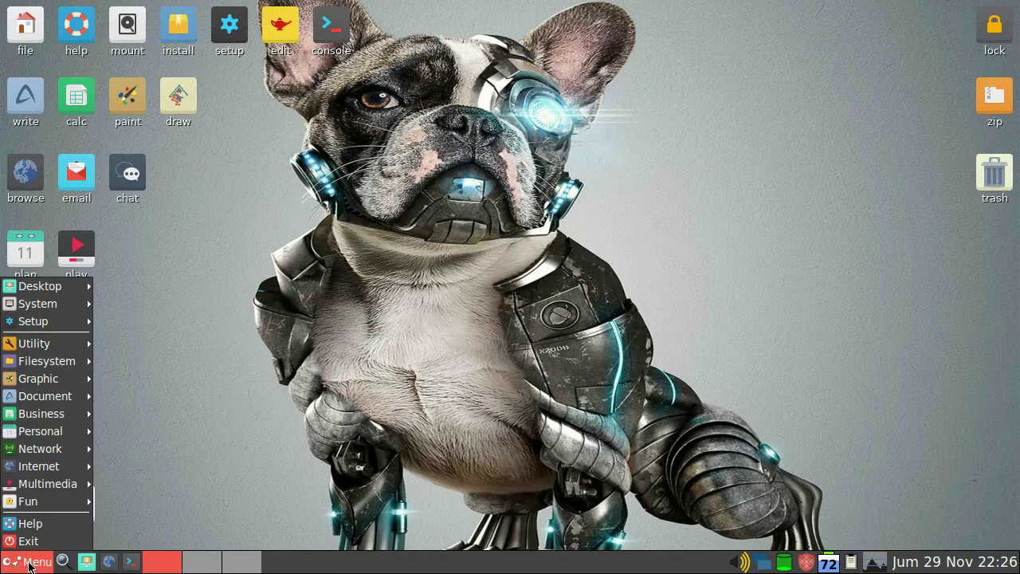
mouse_move(49, 372)
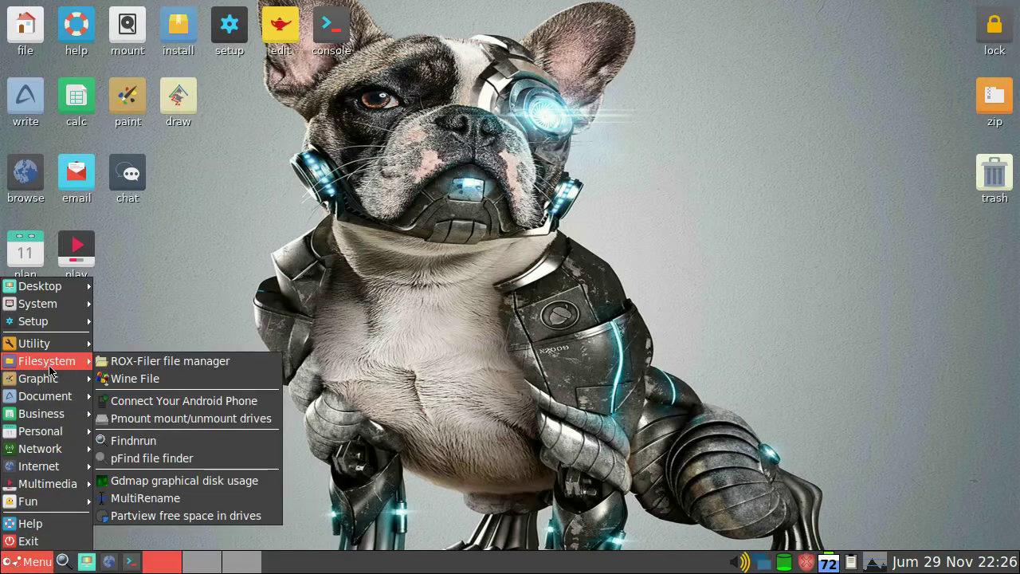
left_click(240, 364)
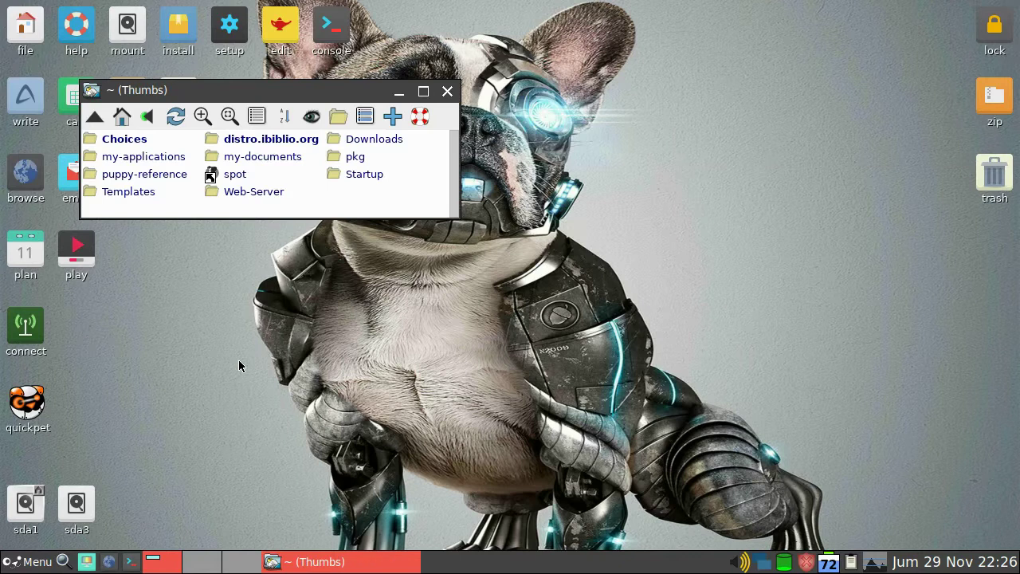
left_click(95, 118)
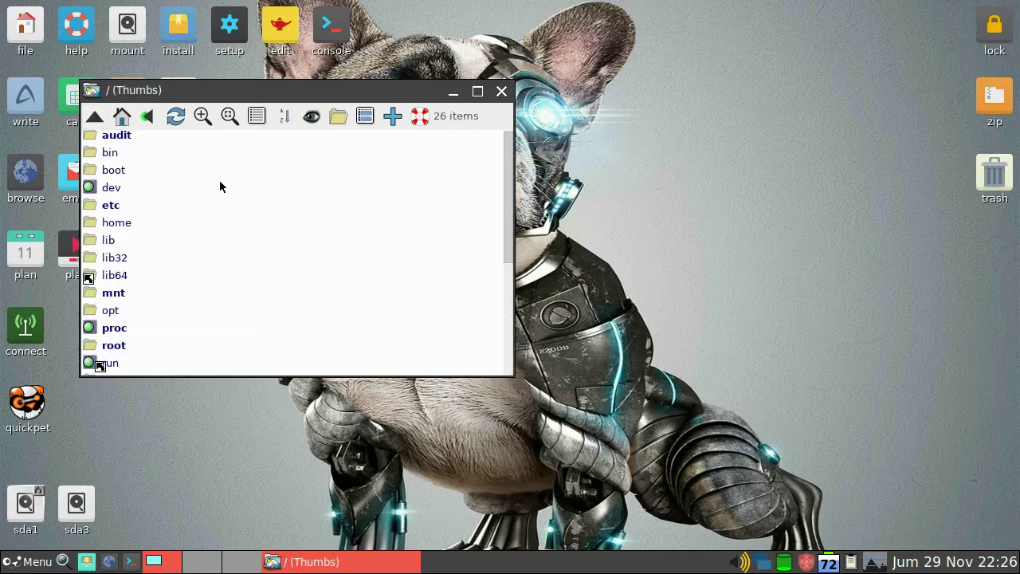
scroll(316, 253, "down", 4)
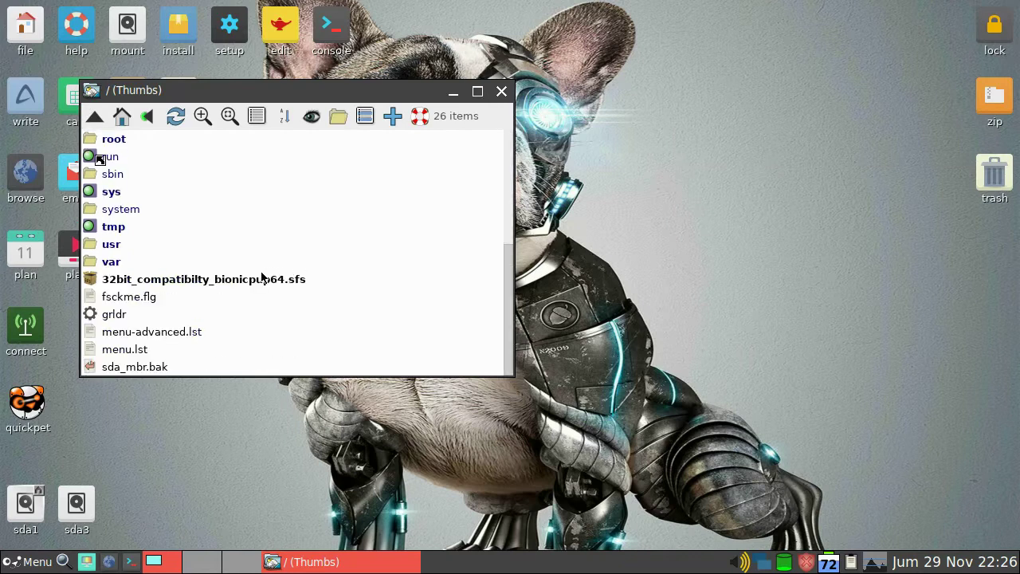
Step: Install 32bit_compatibilty_bionicpup64.sfs now, confirm the 195MB load, and close ROX-Filer
left_click(200, 285)
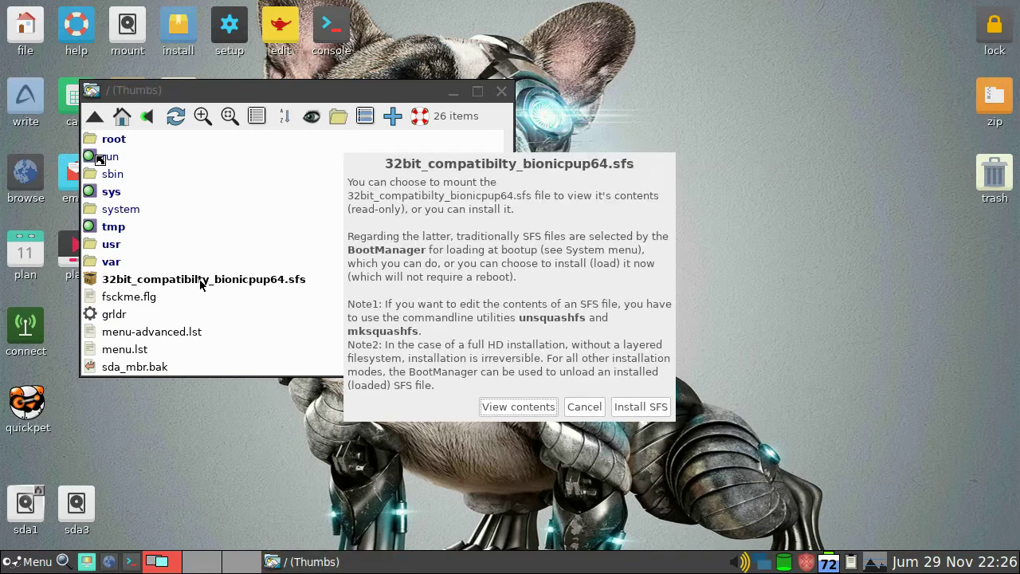
left_click(640, 409)
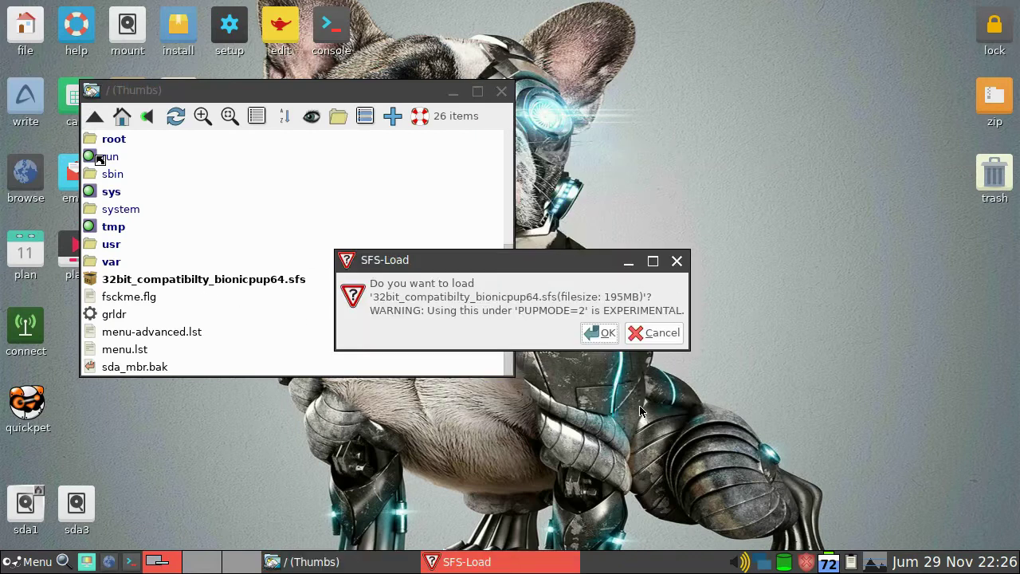
left_click(599, 333)
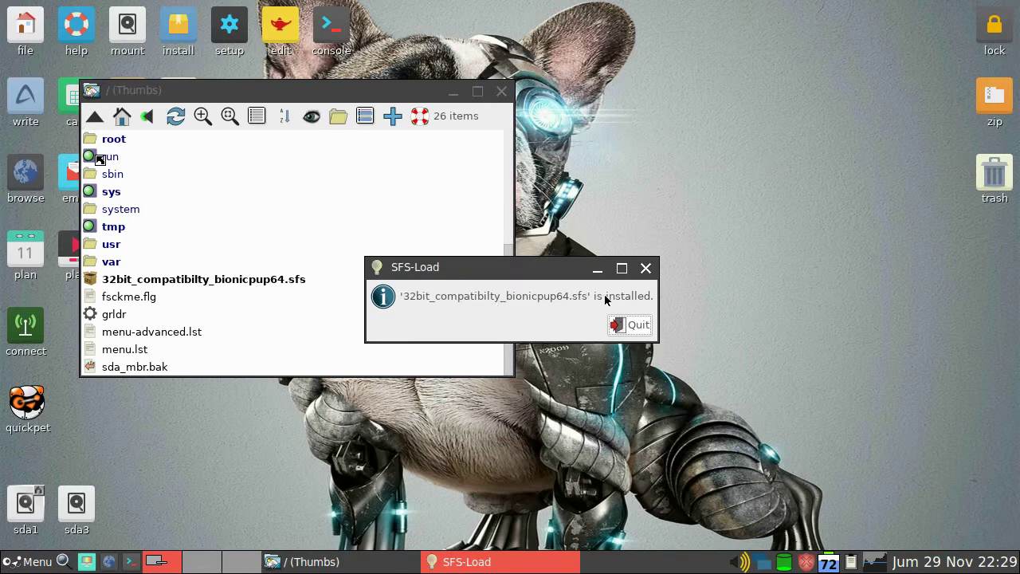
left_click(635, 325)
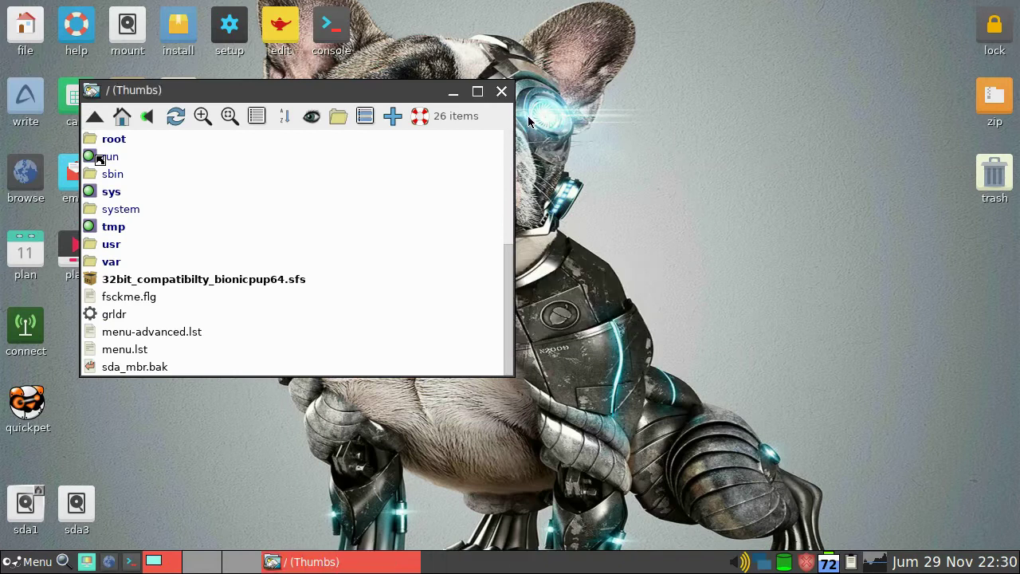
left_click(503, 93)
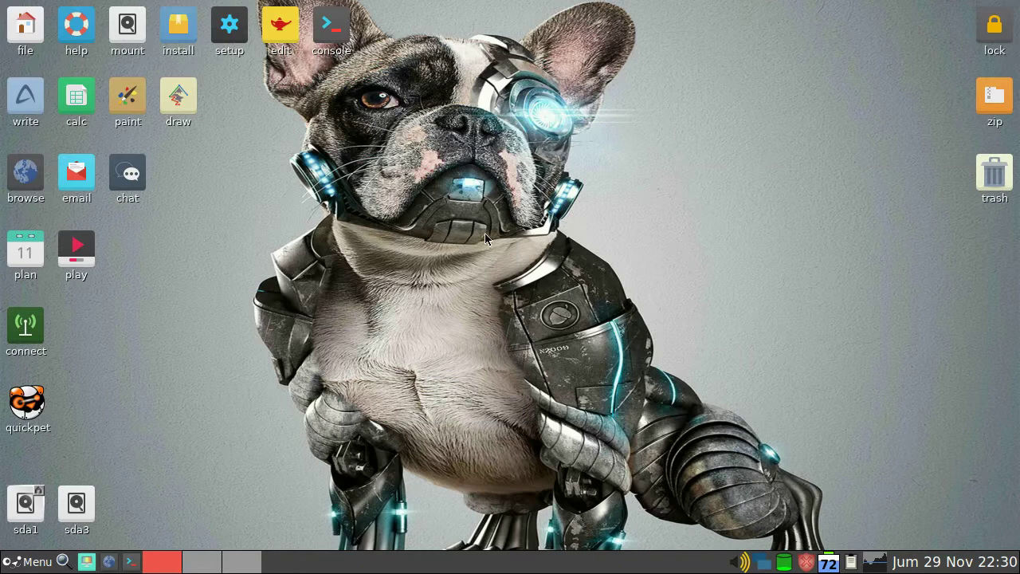
Step: Launch a Wine tool from the main menu so Wine configures /root/.wine and offers wine-mono
left_click(32, 562)
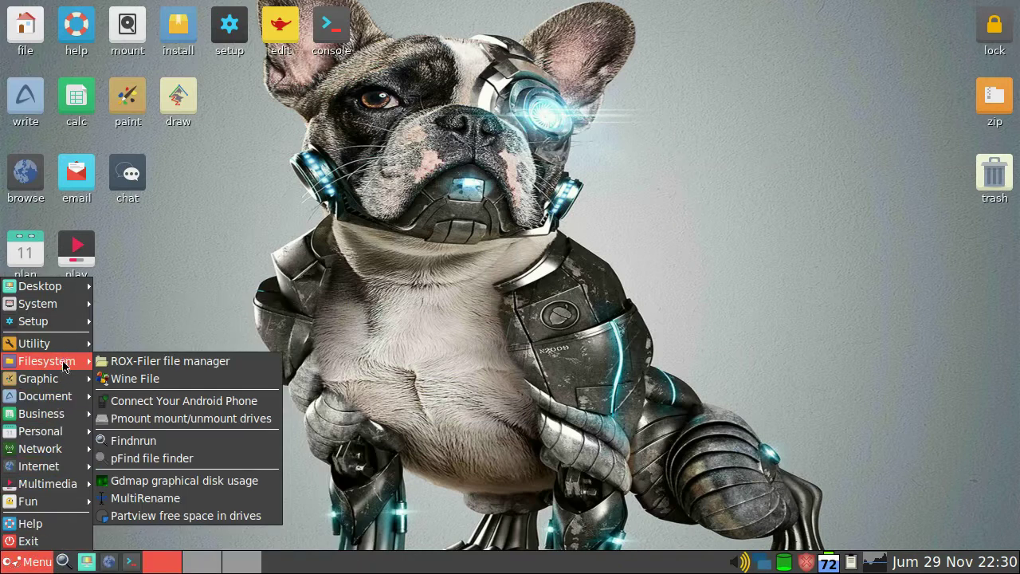
mouse_move(65, 349)
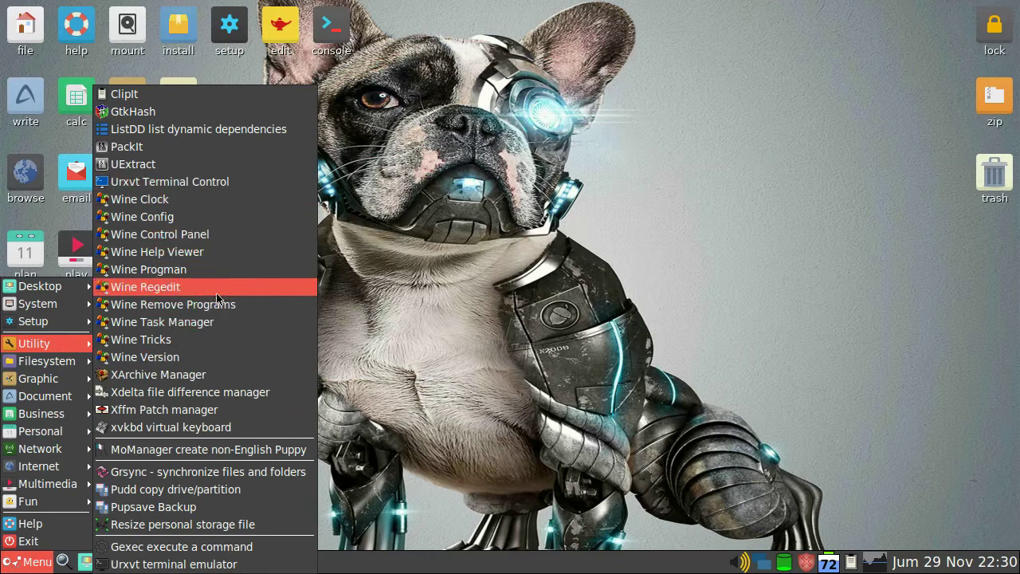
left_click(205, 359)
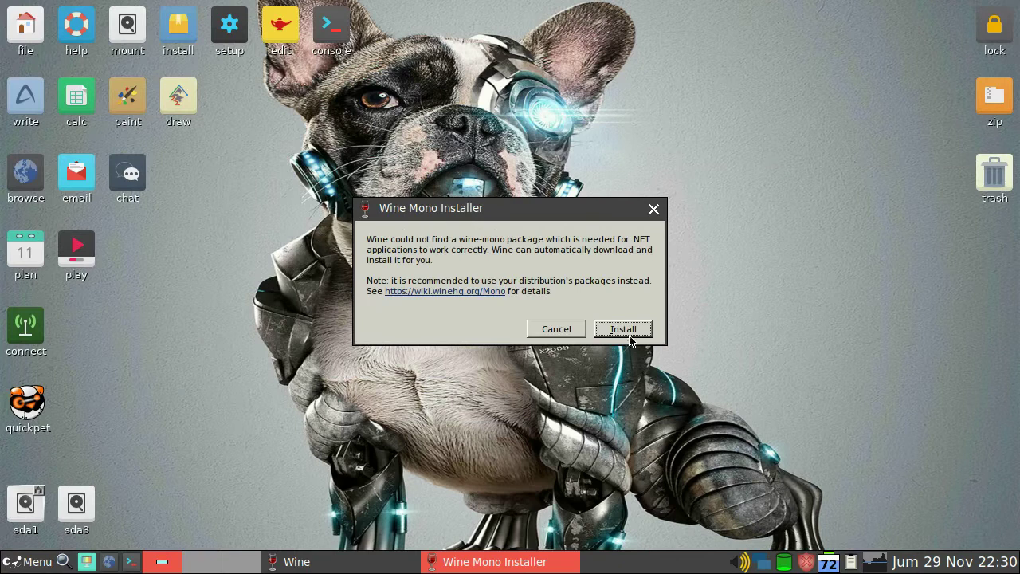
Step: Install Wine Mono and both Gecko packages, then close the About Wine 3.15 dialog
left_click(626, 334)
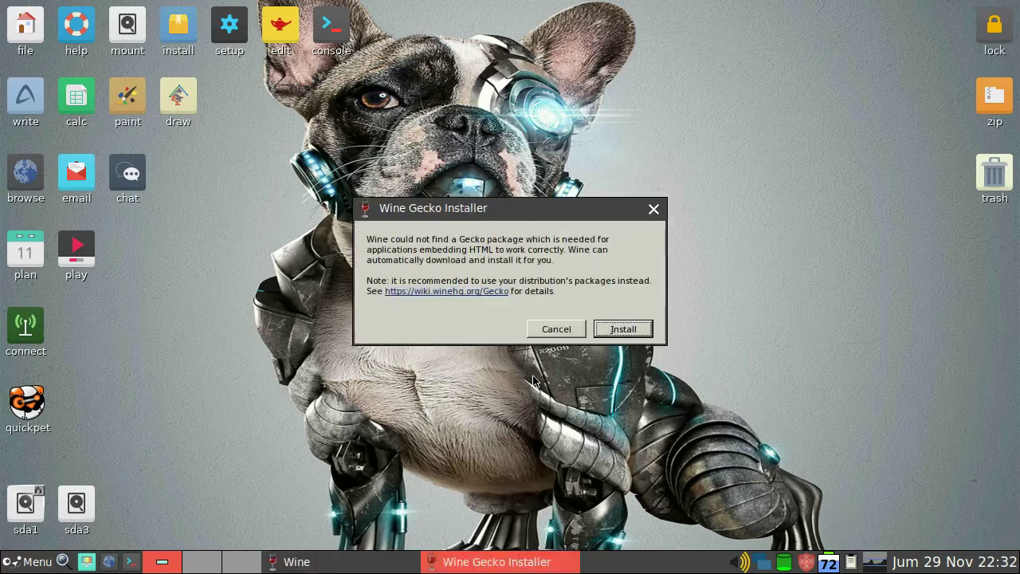
left_click(623, 333)
left_click(623, 329)
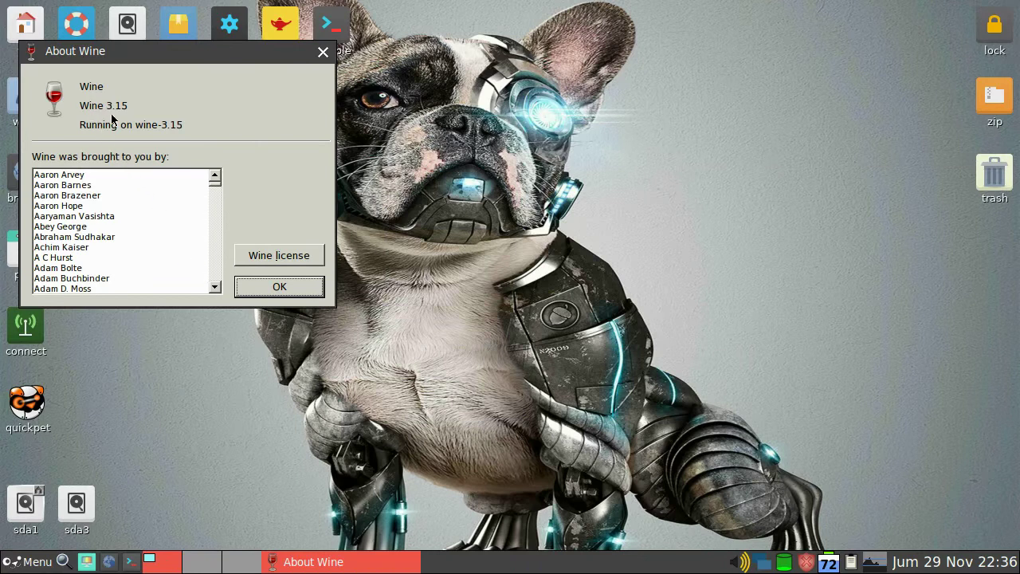
left_click(278, 288)
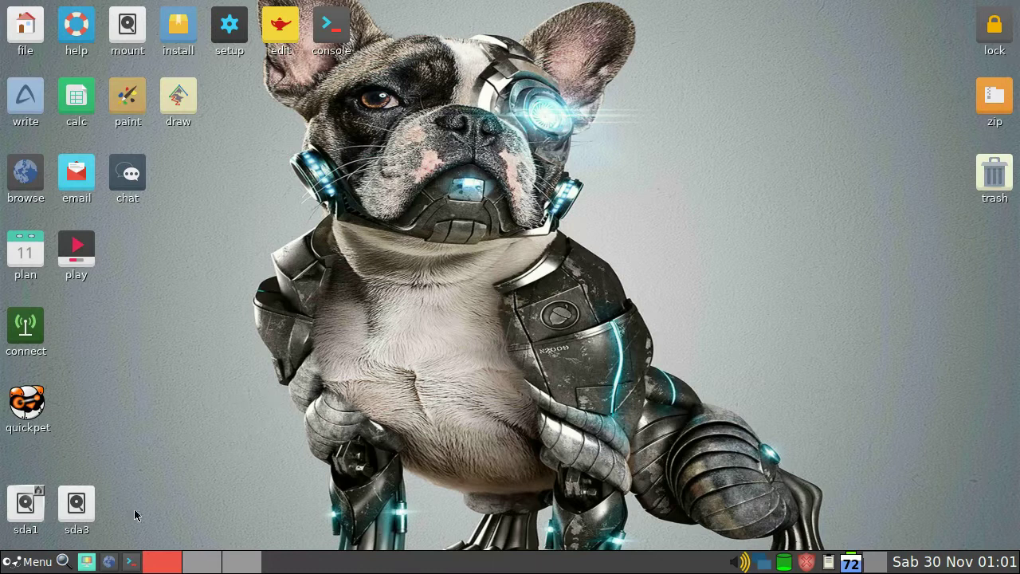
Step: Launch the YASSM Samba share search and select the discovered computer
left_click(41, 562)
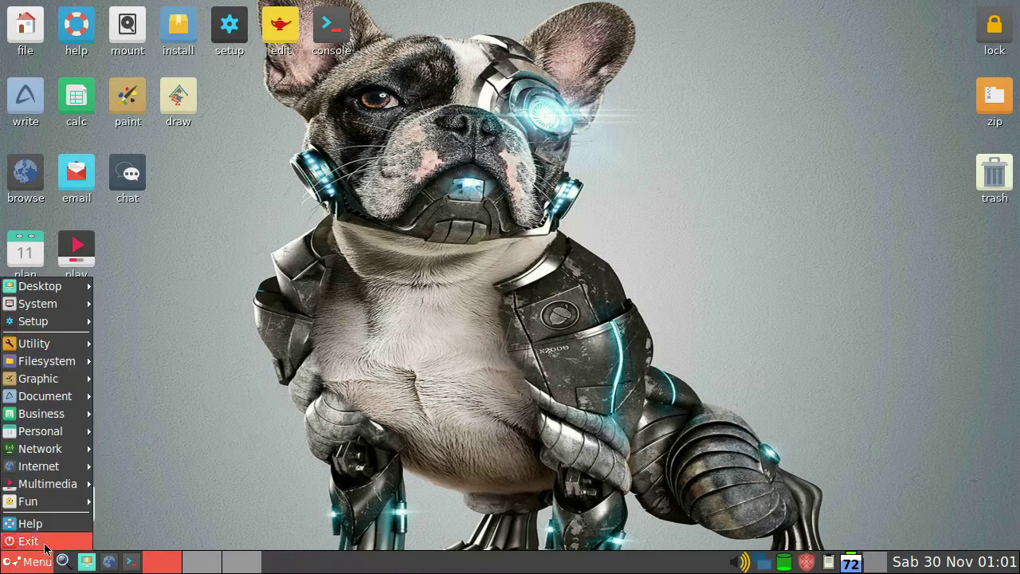
mouse_move(75, 451)
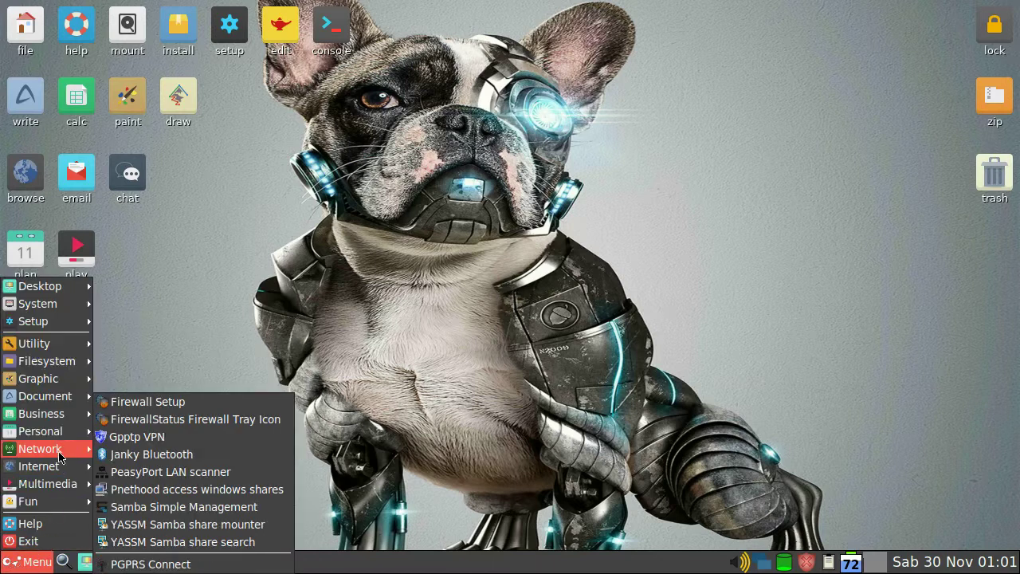
left_click(264, 542)
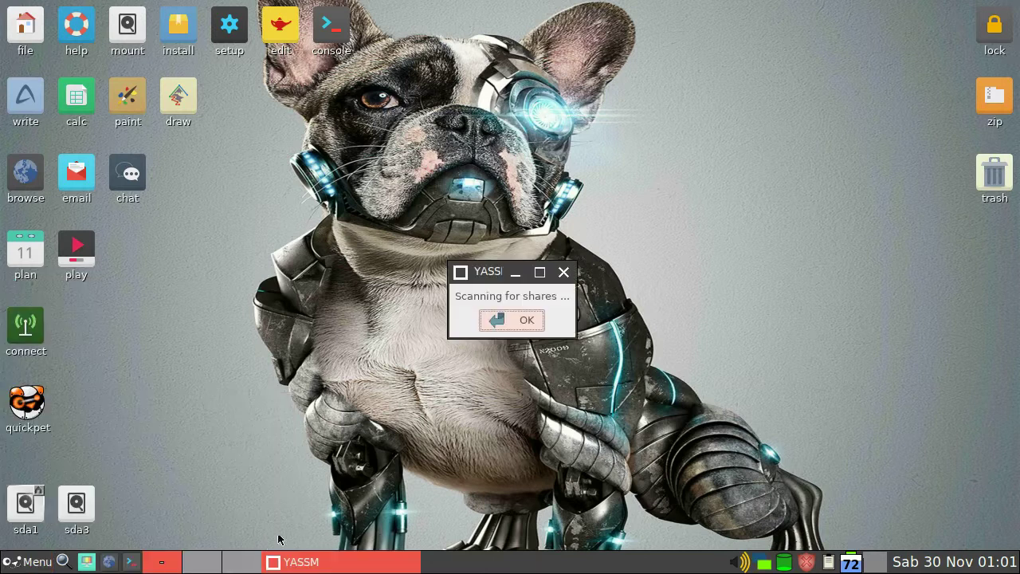
left_click(513, 321)
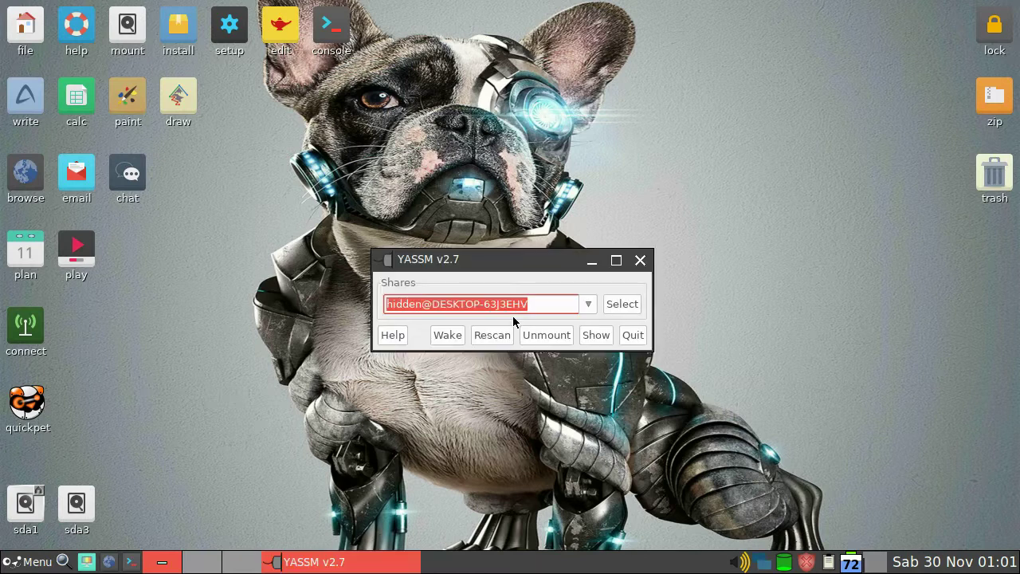
left_click(590, 309)
left_click(590, 309)
Step: Enter the login username and password for the server
left_click(623, 310)
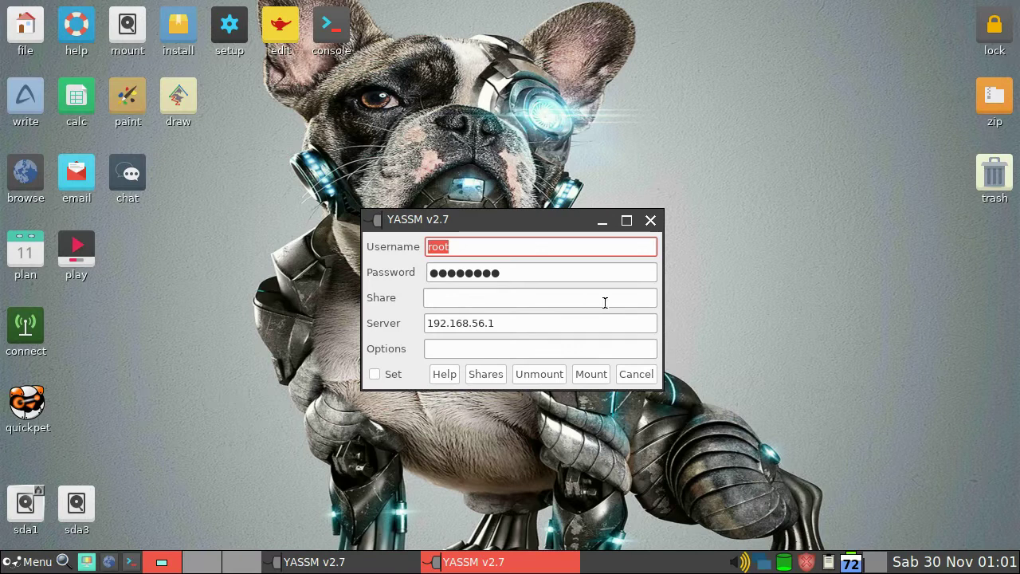
type("sulandra")
key("Tab")
type("*******")
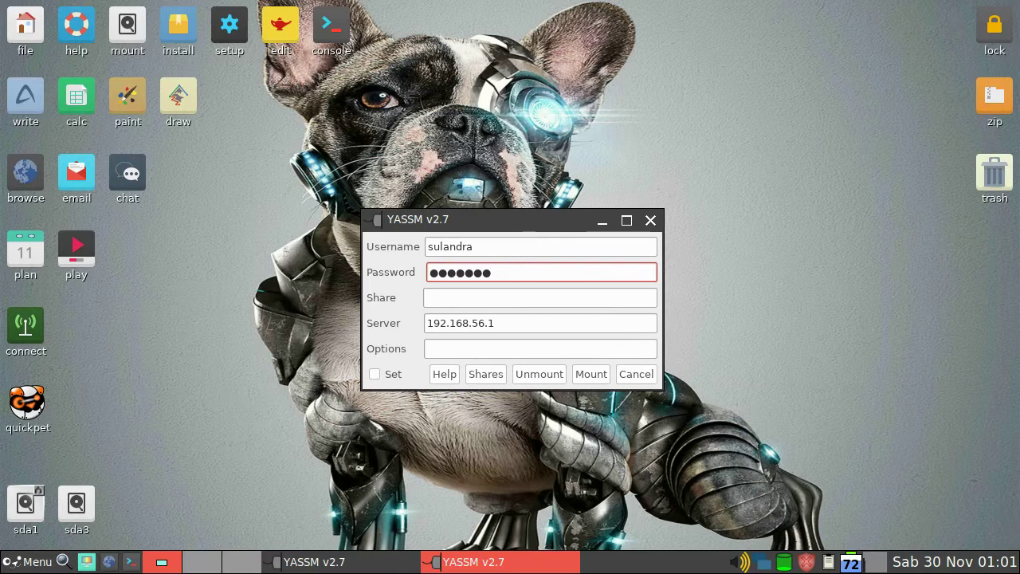
Step: Pick the Public share on 192.168.56.1, mount it, close its file window, and minimize YASSM
left_click(520, 298)
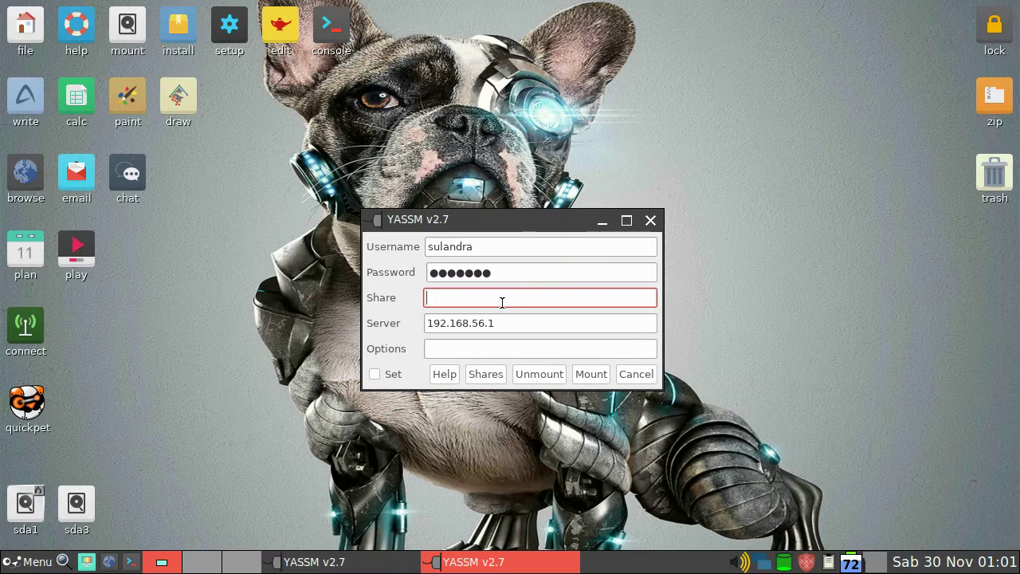
left_click(485, 374)
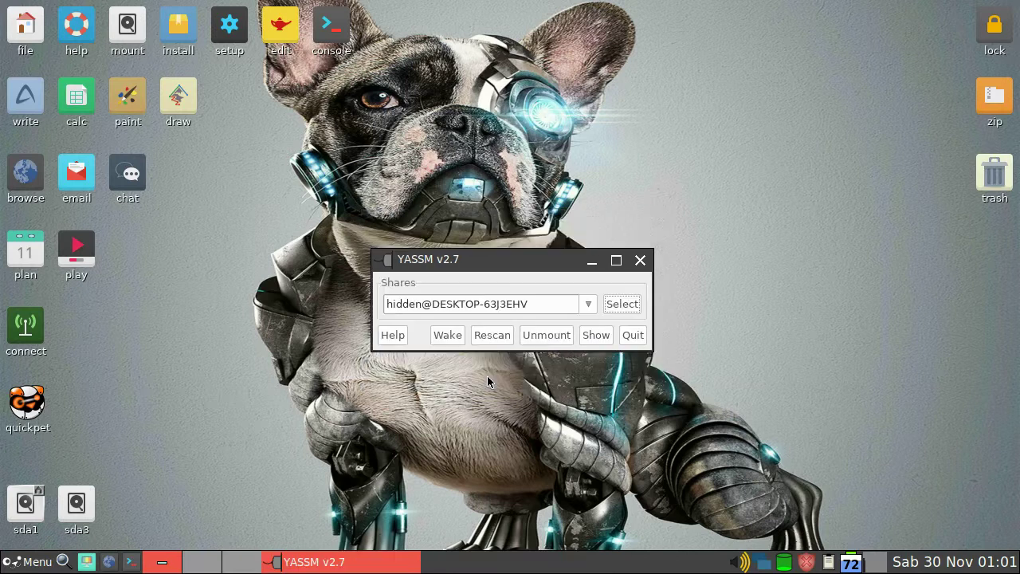
left_click(576, 306)
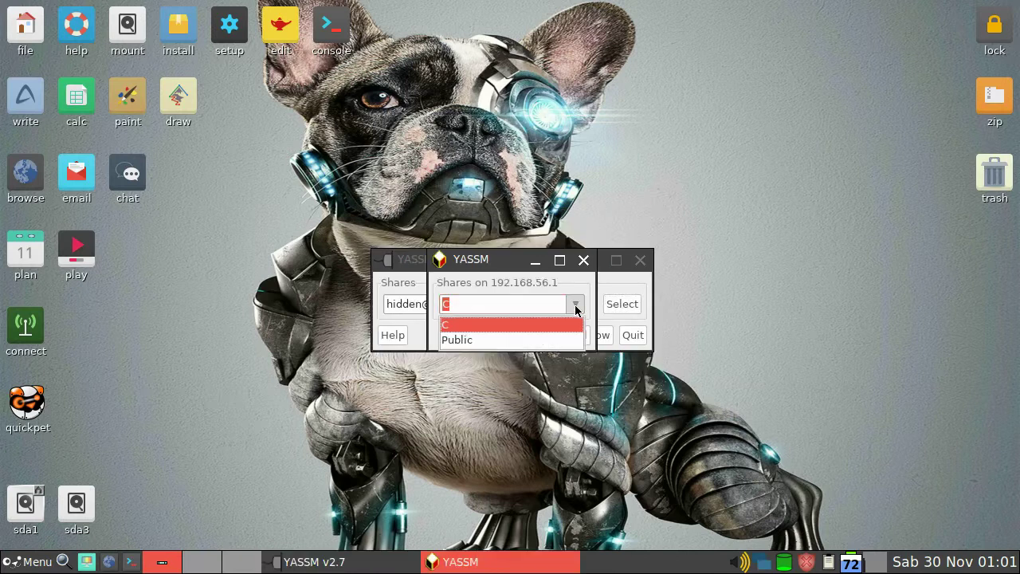
left_click(478, 340)
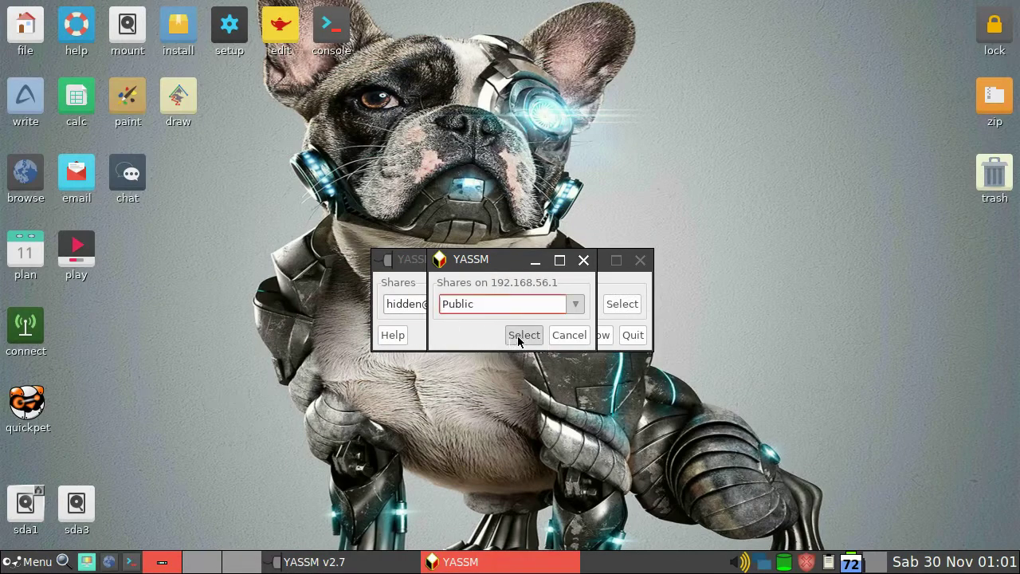
left_click(518, 338)
left_click(489, 296)
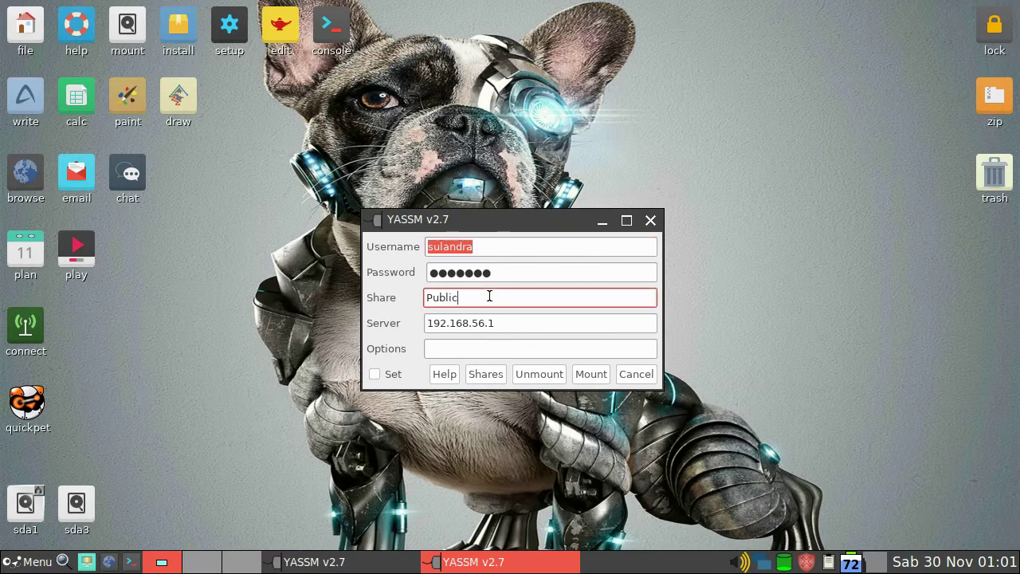
left_click(511, 324)
left_click(591, 374)
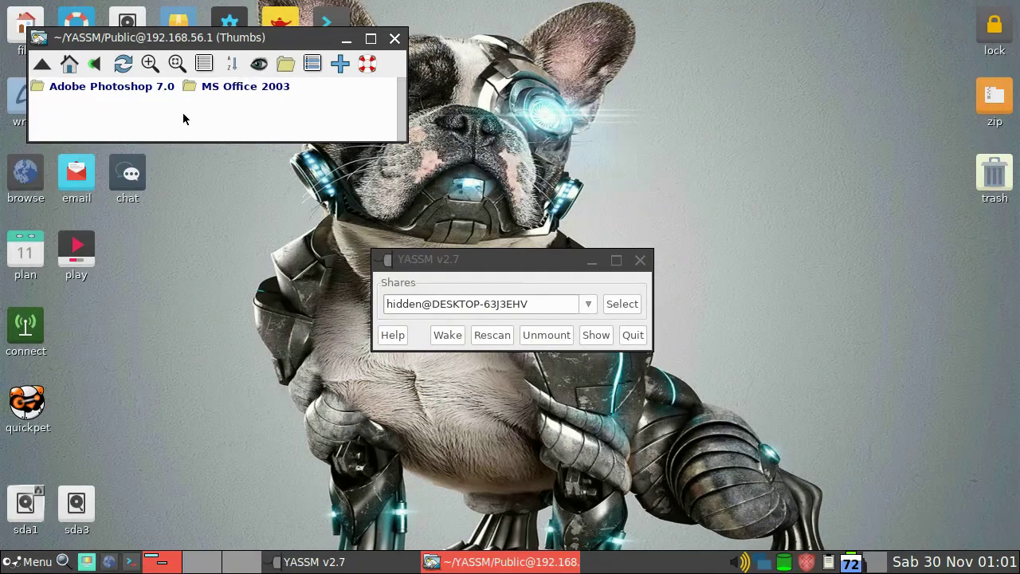
left_click(395, 39)
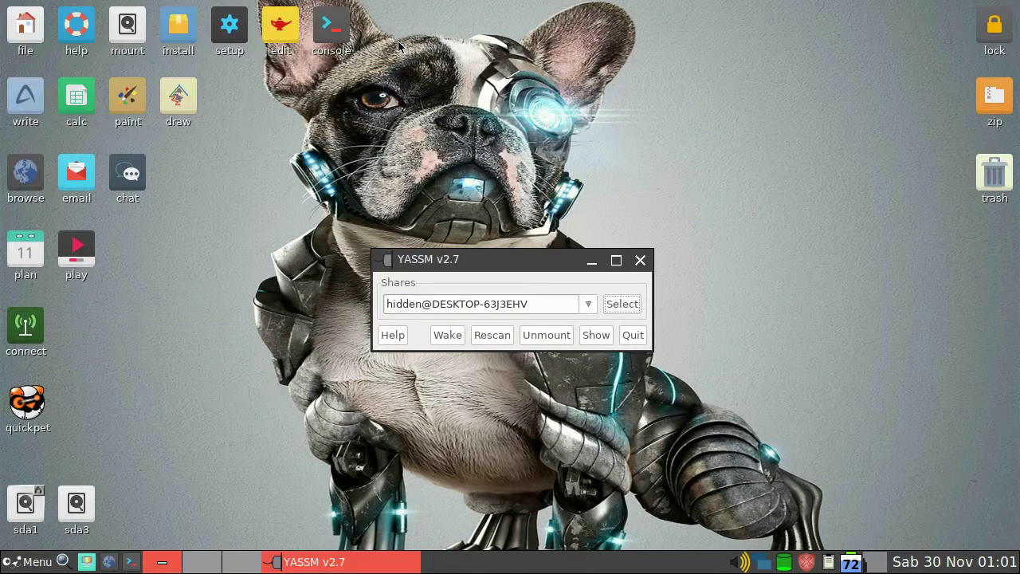
left_click(591, 260)
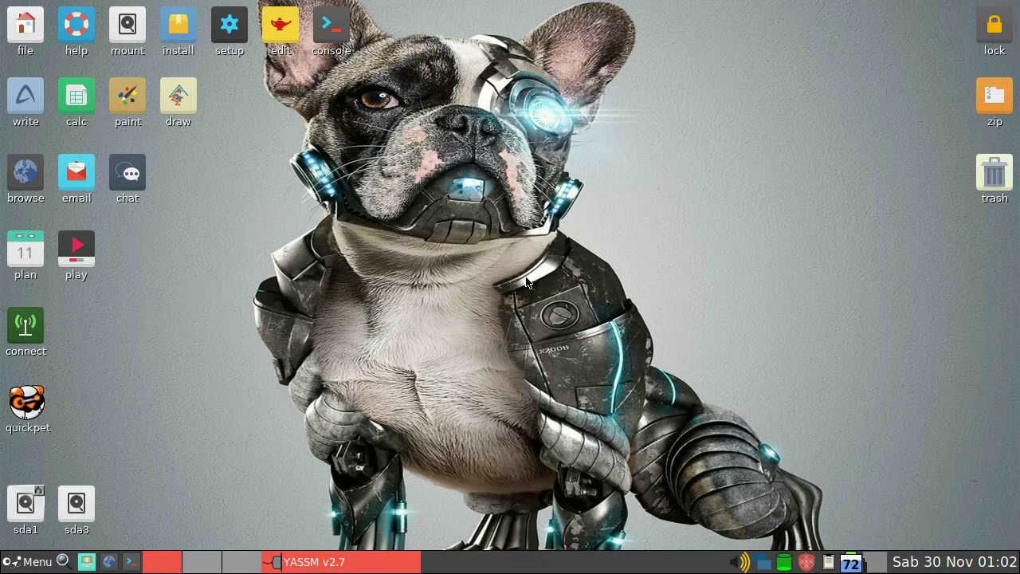
Step: Start the Wine Control Panel from the main menu's Utility section
left_click(36, 562)
mouse_move(61, 364)
mouse_move(62, 344)
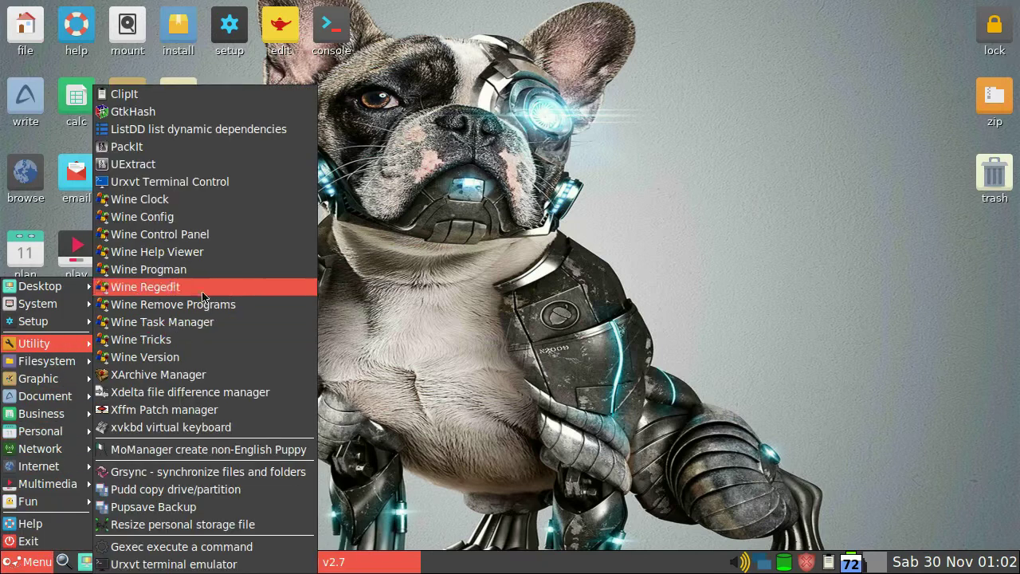
left_click(215, 236)
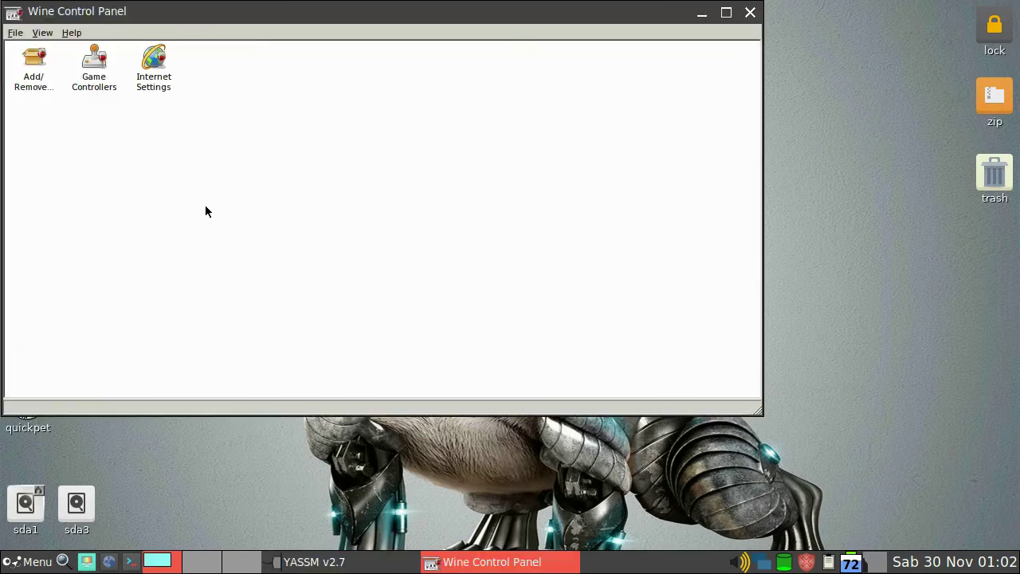
double_click(35, 76)
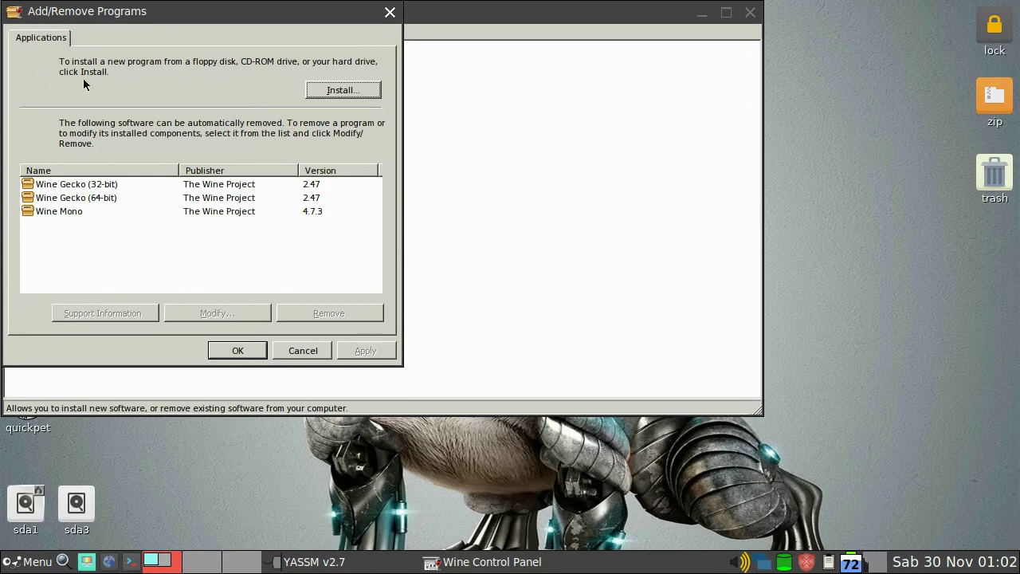
left_click(364, 90)
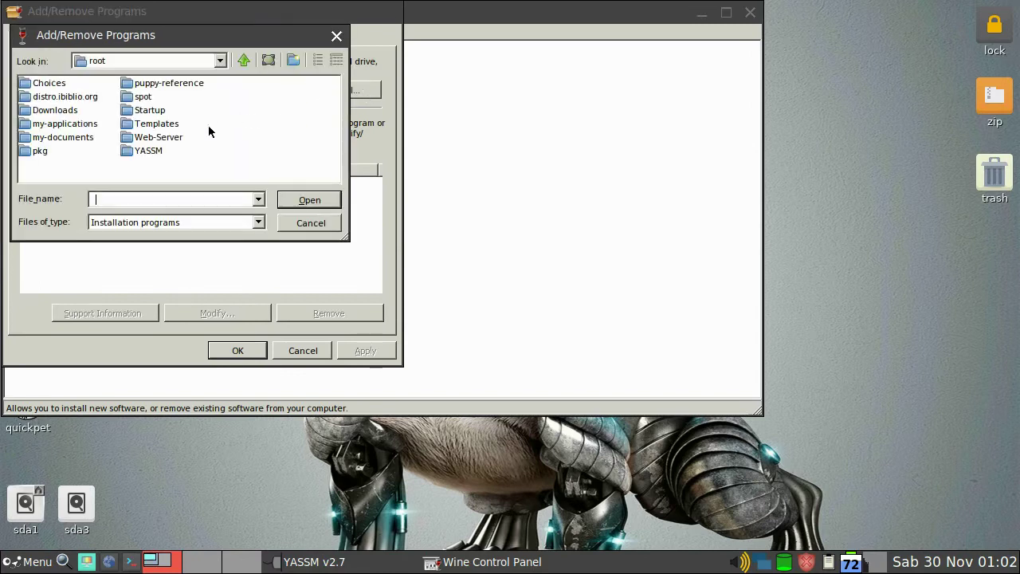
double_click(143, 151)
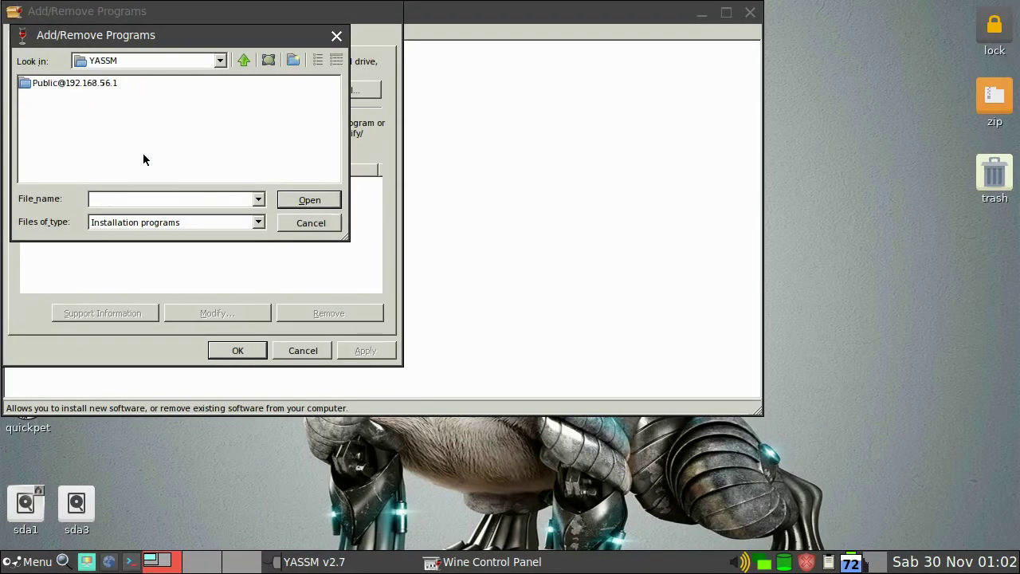
double_click(77, 86)
double_click(76, 97)
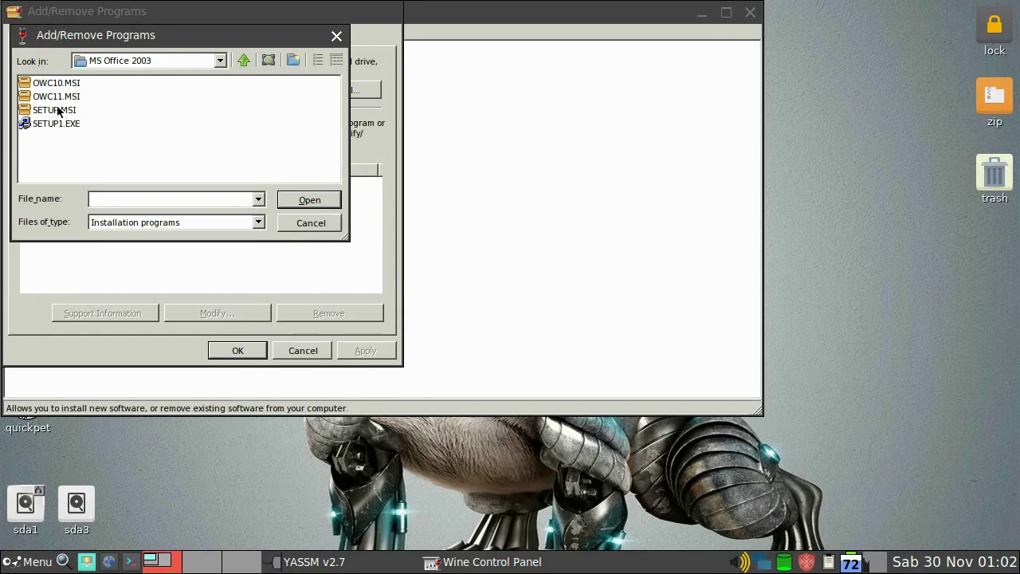
left_click(54, 110)
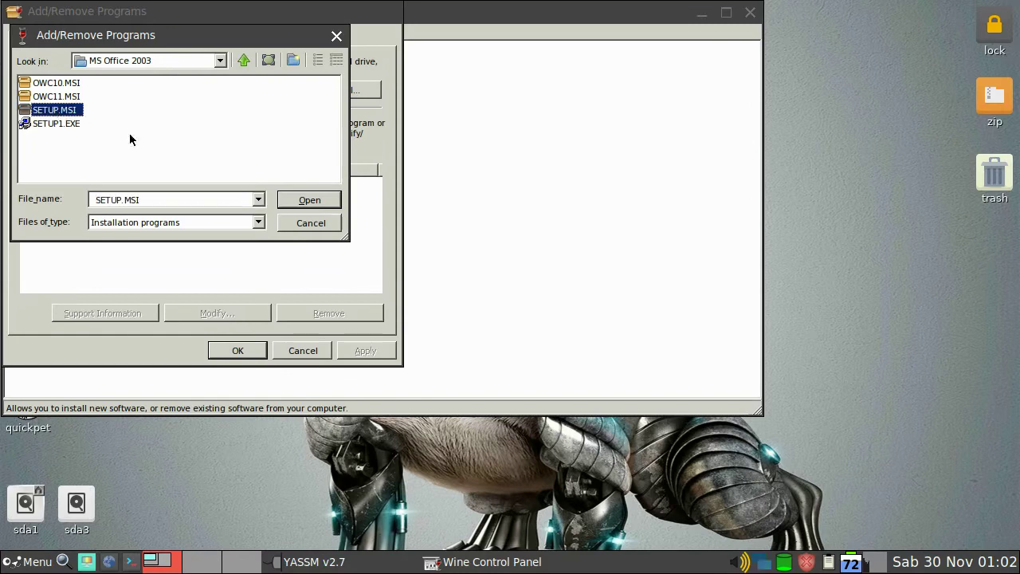
left_click(325, 199)
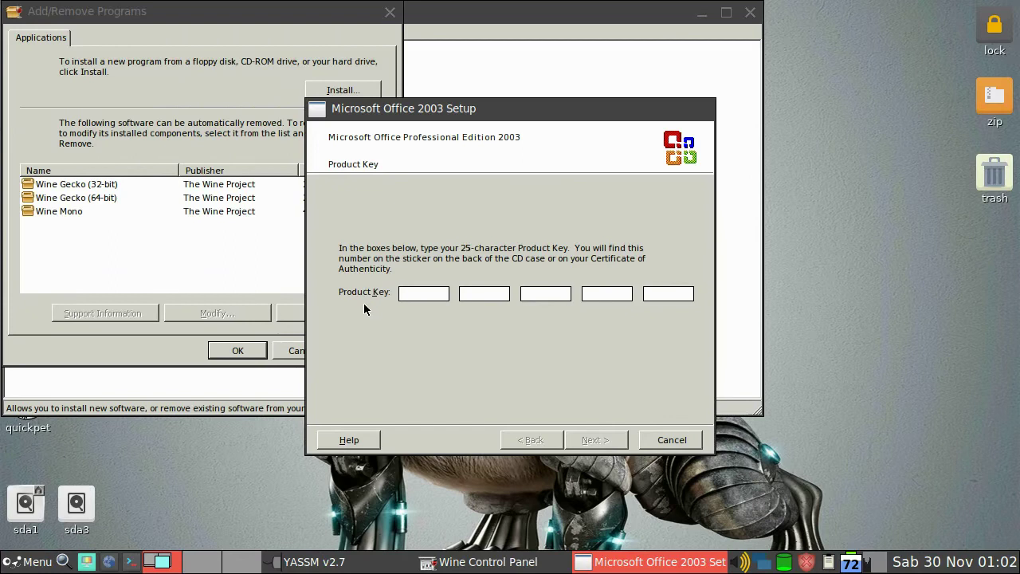
Step: Enter the Office 2003 product key and continue to the User Information page
left_click(436, 294)
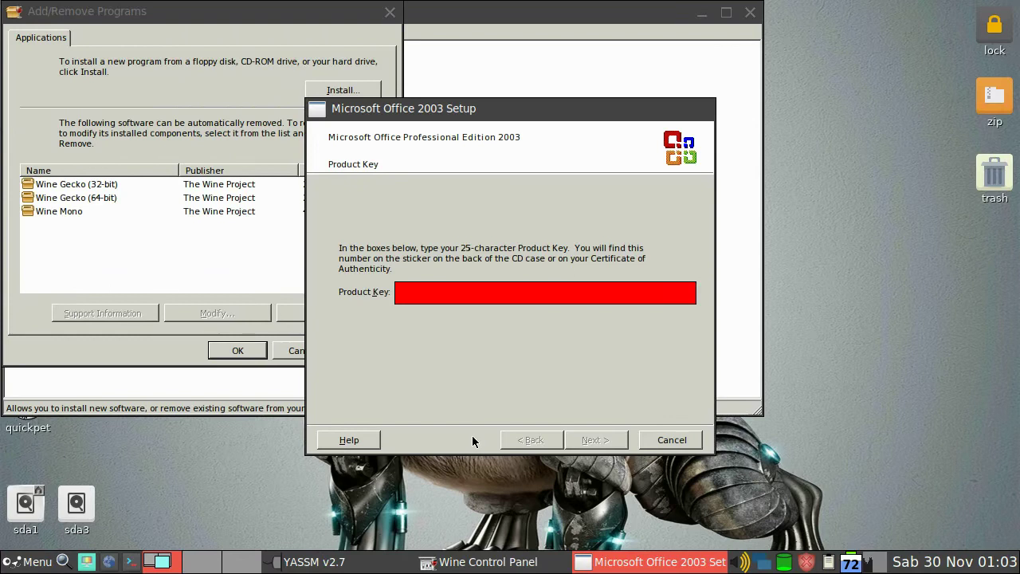
type("B")
left_click(619, 446)
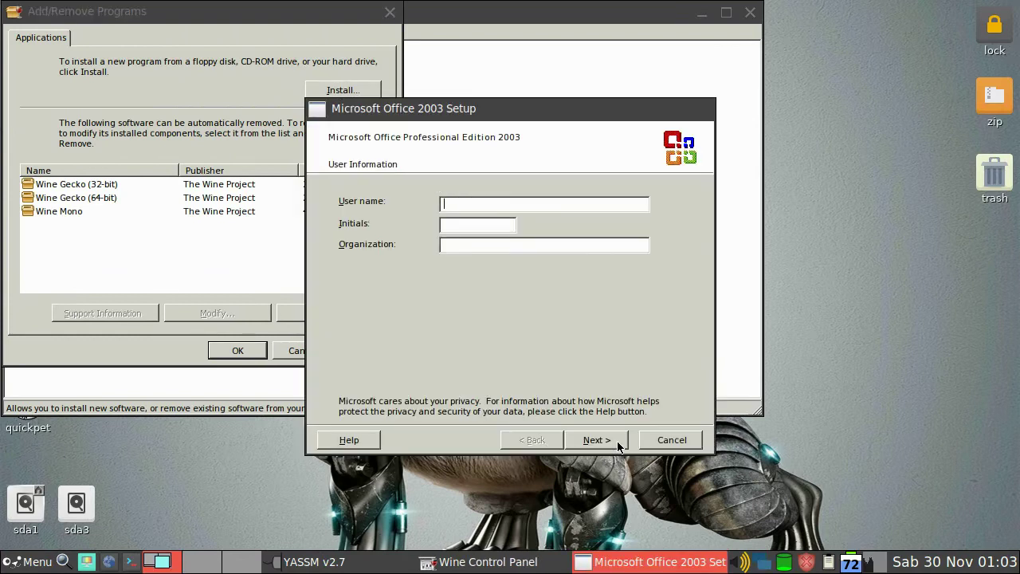
Step: Enter the user's name on the user information page and accept the Office 2003 licence terms
type("Sulandra")
left_click(617, 445)
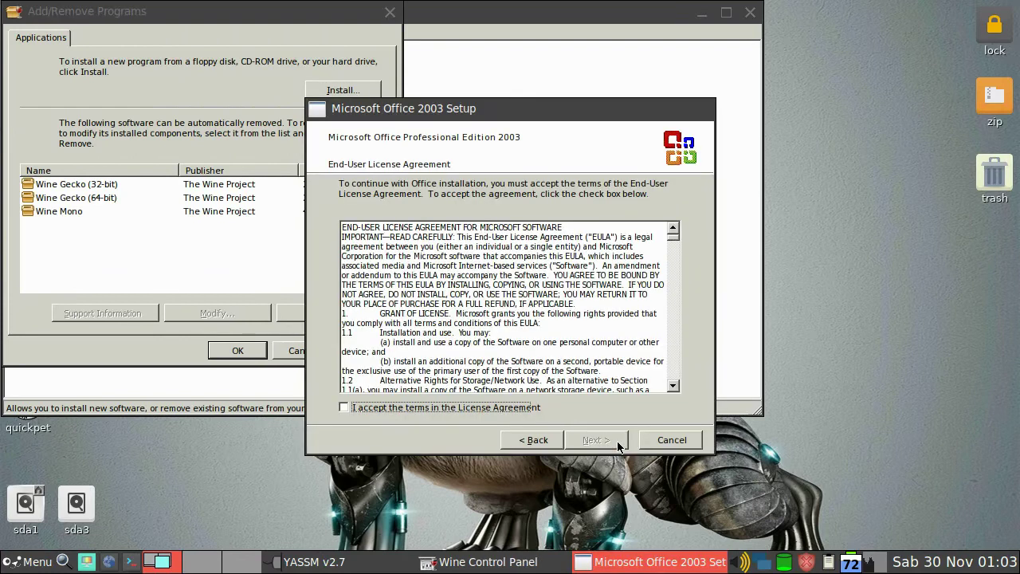
left_click(346, 408)
left_click(346, 408)
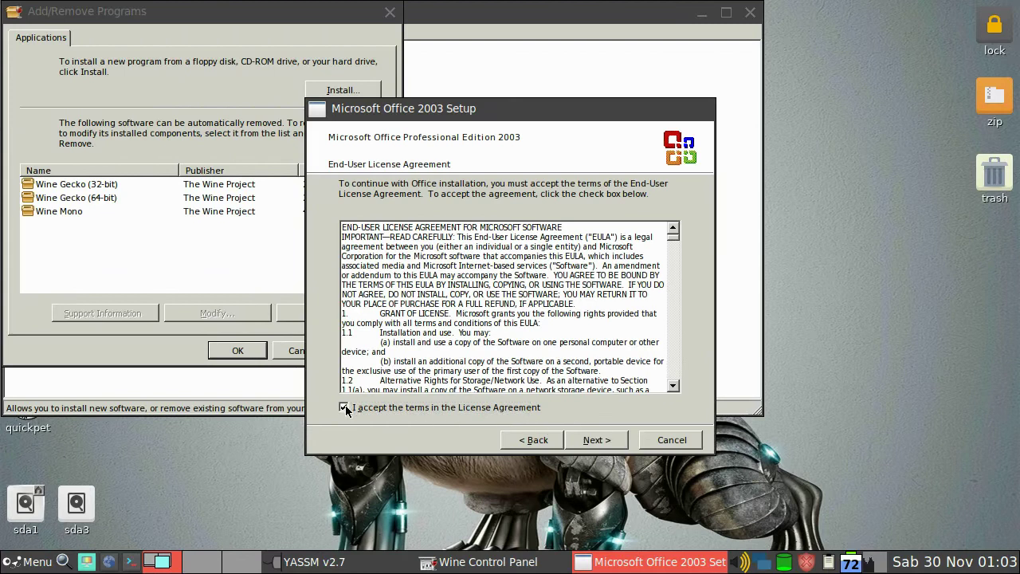
Step: Keep the Typical Install into C:\Program Files (x86)\Microsoft Office\ and start the installation
left_click(616, 441)
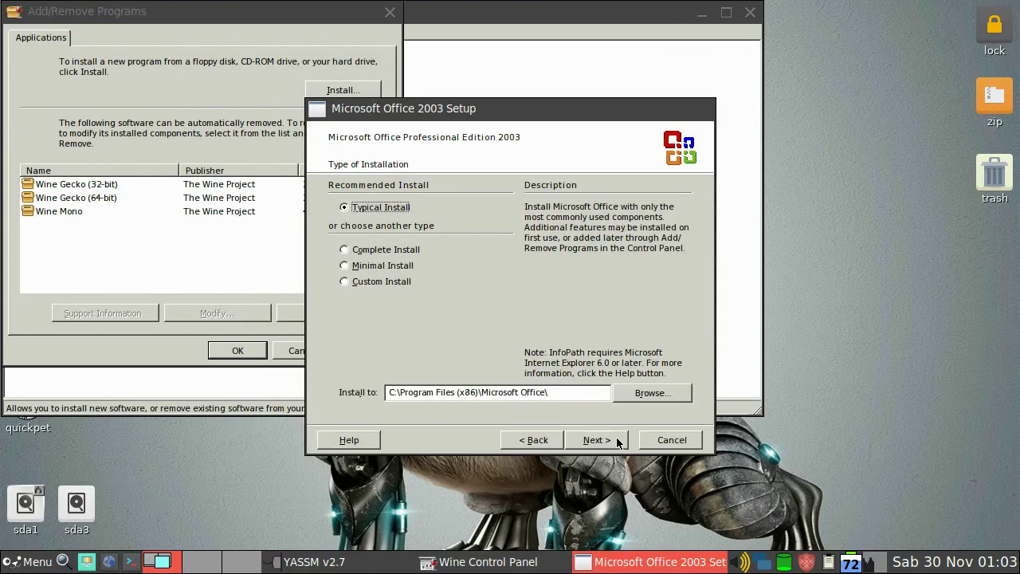
left_click(358, 210)
left_click(619, 440)
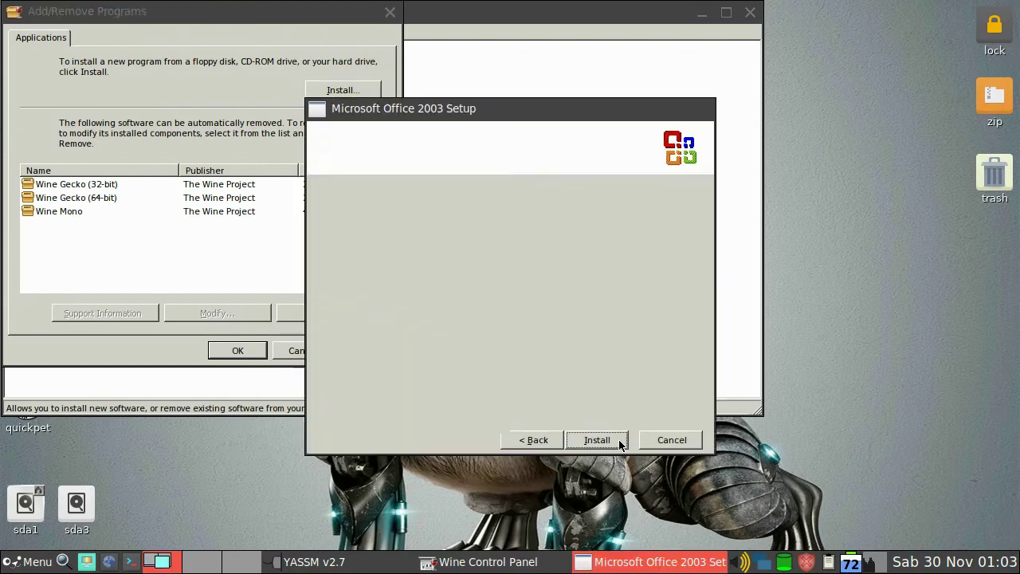
left_click(597, 439)
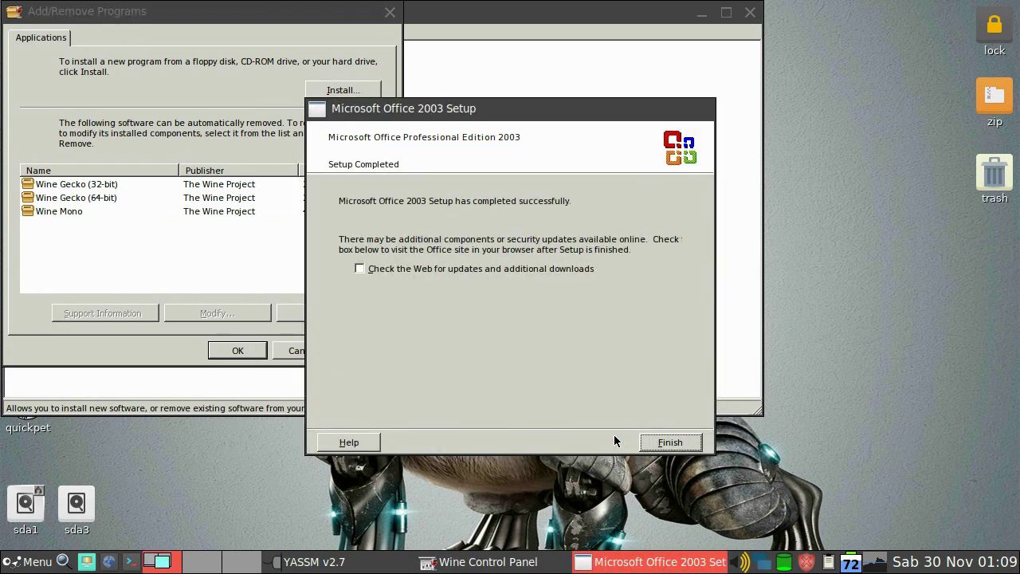
Step: Finish the completed Office 2003 setup with web updates left unchecked
left_click(688, 444)
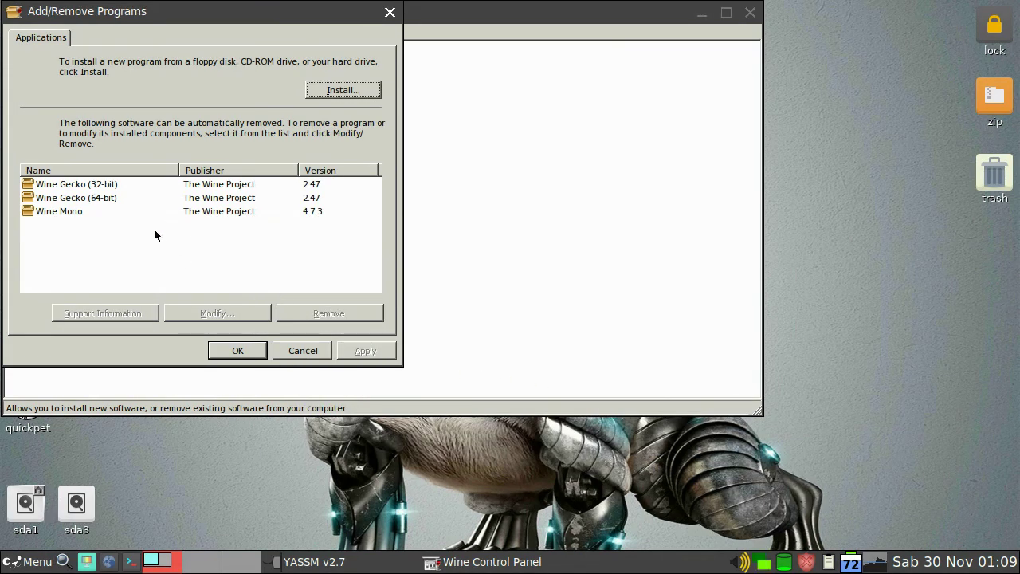
Step: Reopen Add/Remove Programs to verify Microsoft Office Professional Edition 11.0.5614.0 is listed, then minimize Control Panel
left_click(241, 352)
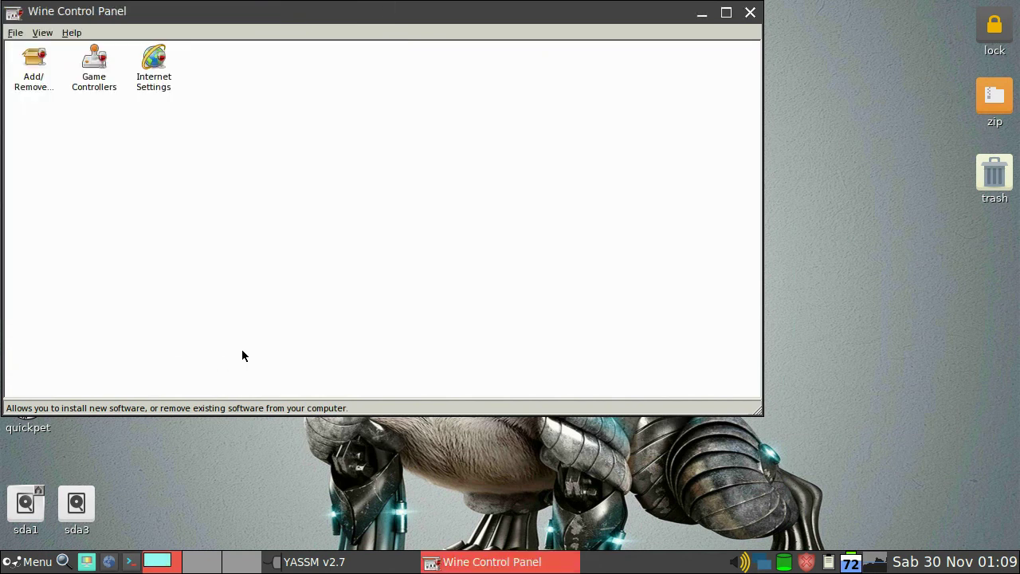
left_click(40, 79)
double_click(40, 80)
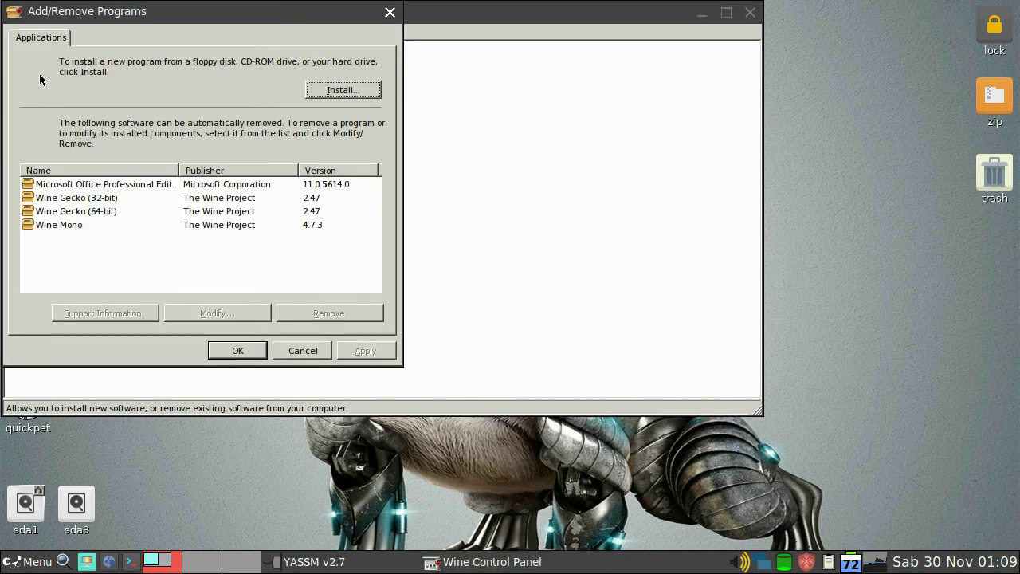
left_click(76, 185)
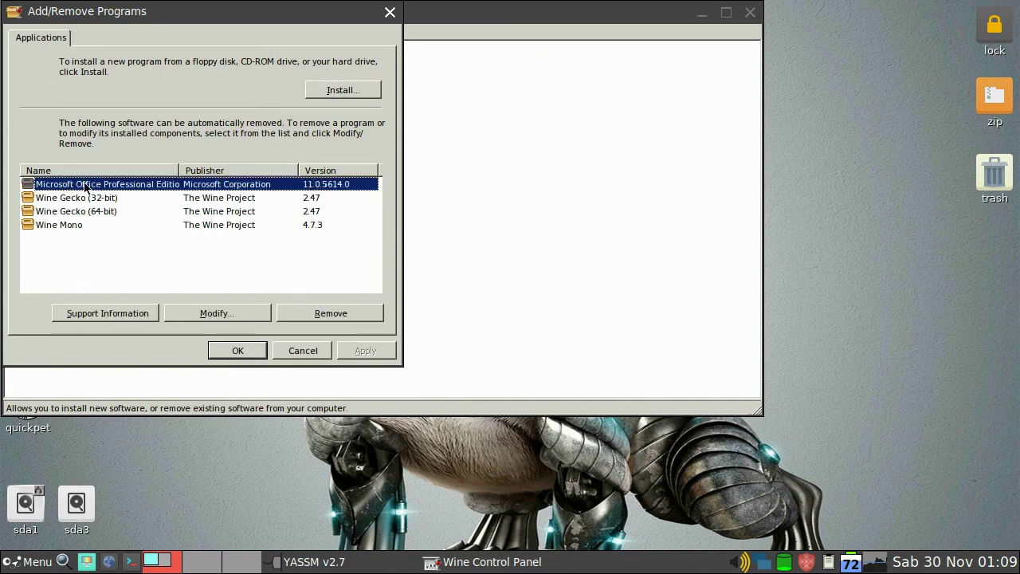
left_click(234, 352)
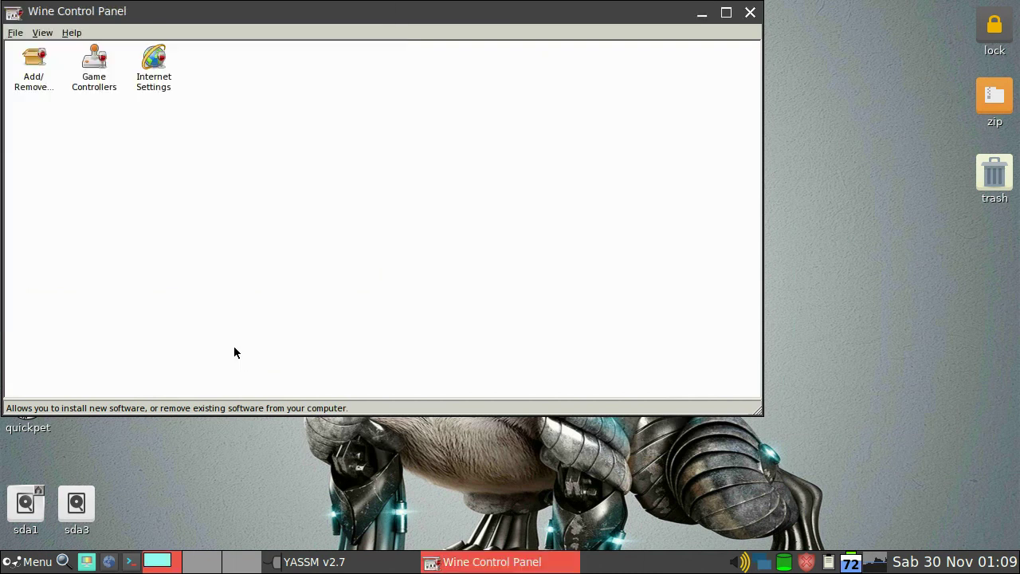
left_click(702, 13)
Step: Launch Wine Program Manager from the Utility menu
left_click(34, 563)
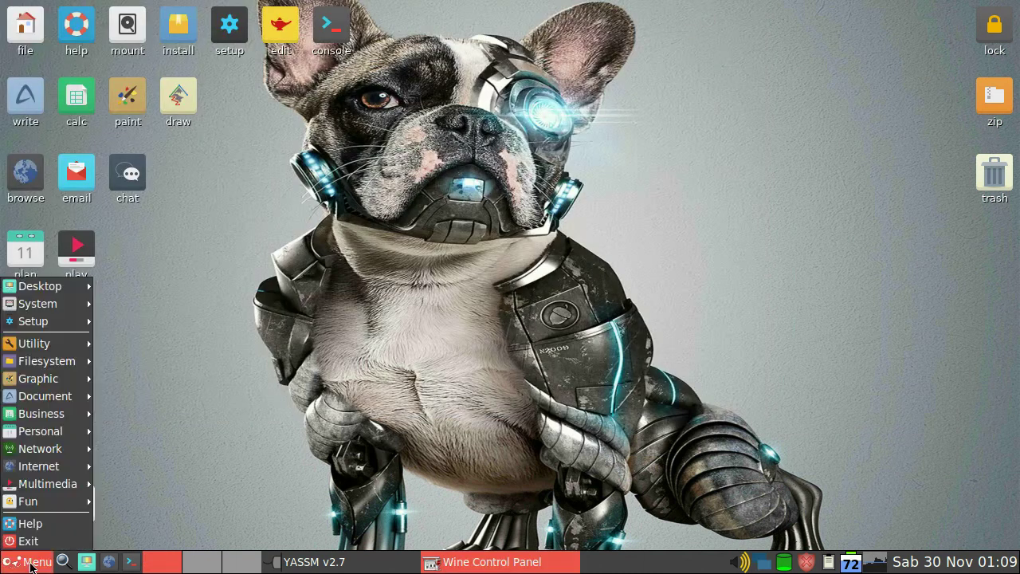
mouse_move(65, 449)
mouse_move(70, 344)
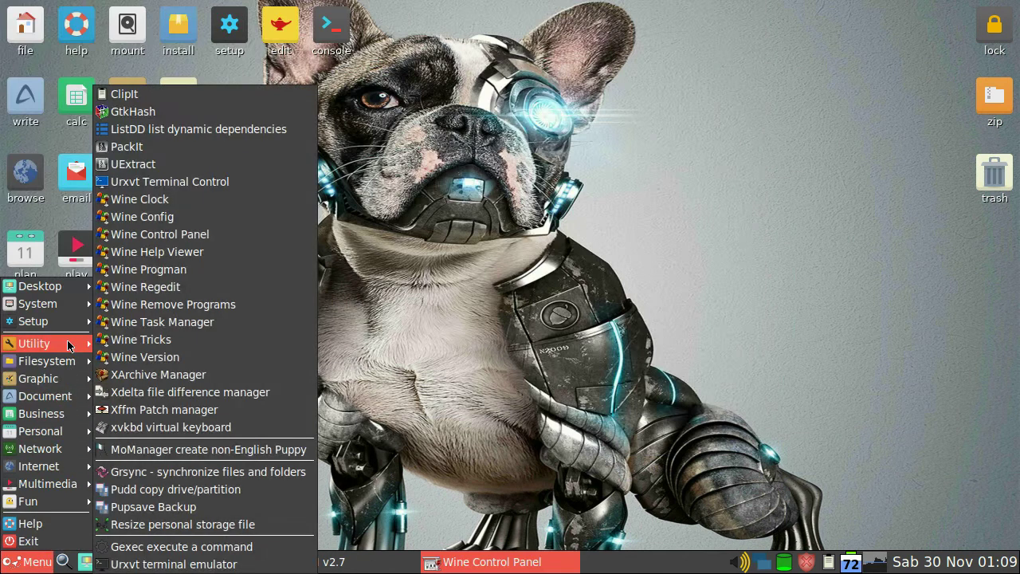
left_click(202, 273)
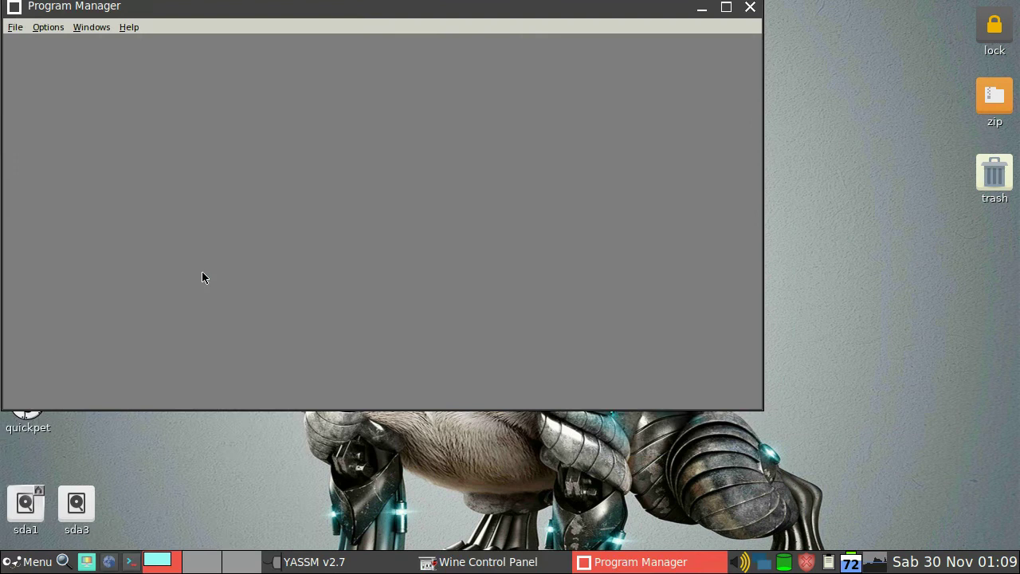
Step: In Execute Program, browse to C:\Program Files (x86)\Microsoft Office\OFFICE11
left_click(16, 29)
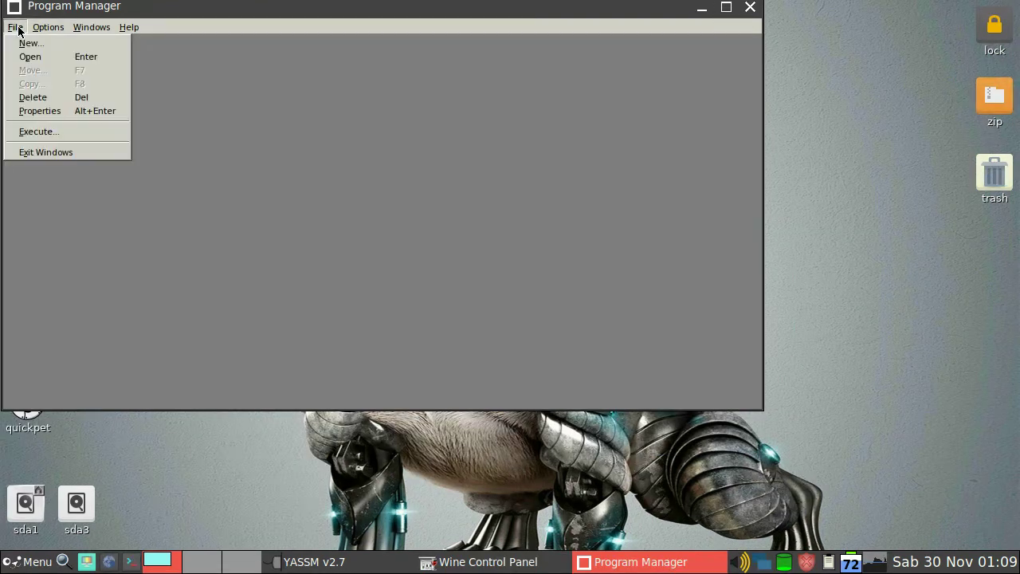
left_click(61, 133)
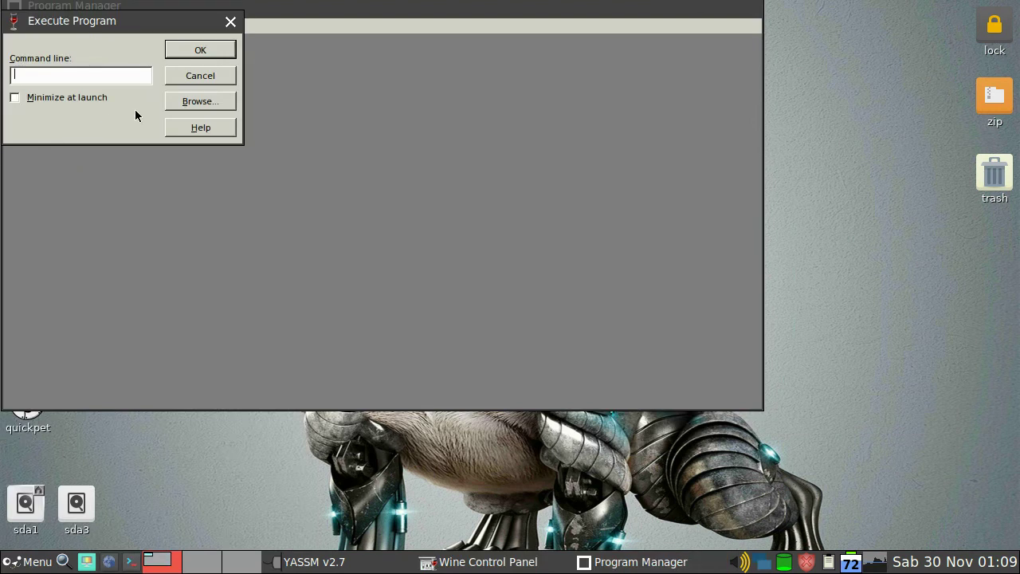
left_click(209, 102)
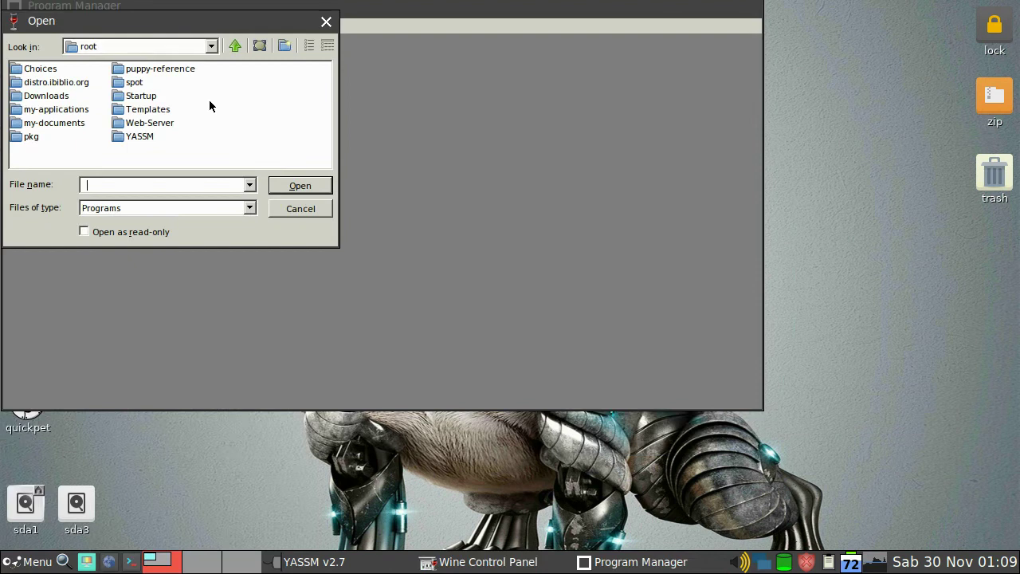
left_click(211, 47)
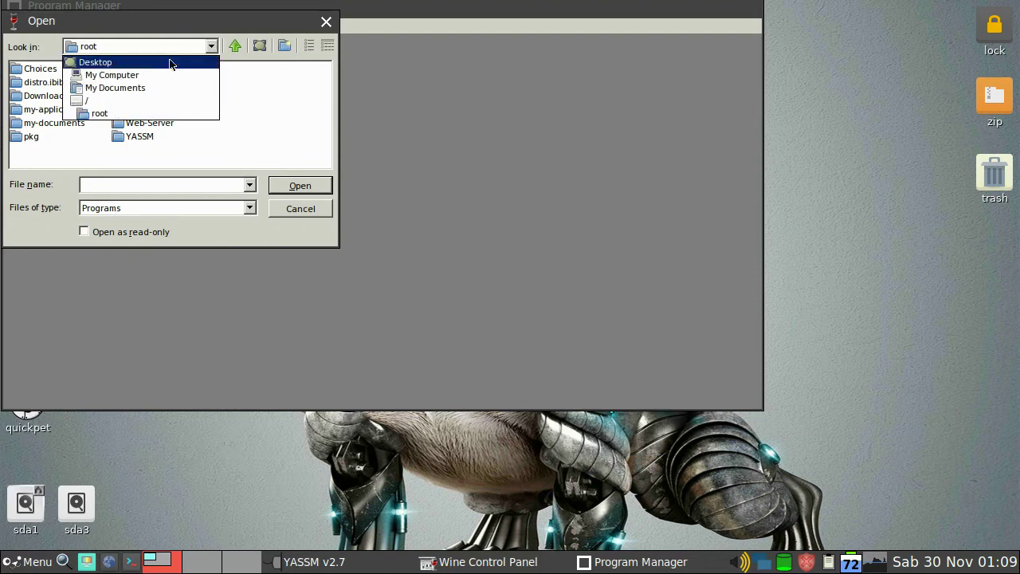
left_click(132, 77)
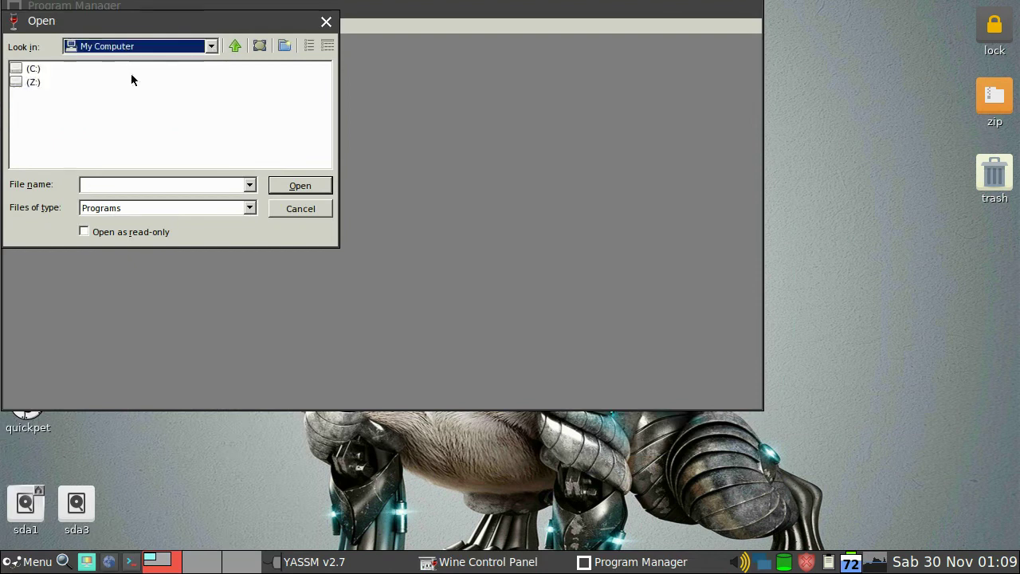
double_click(36, 69)
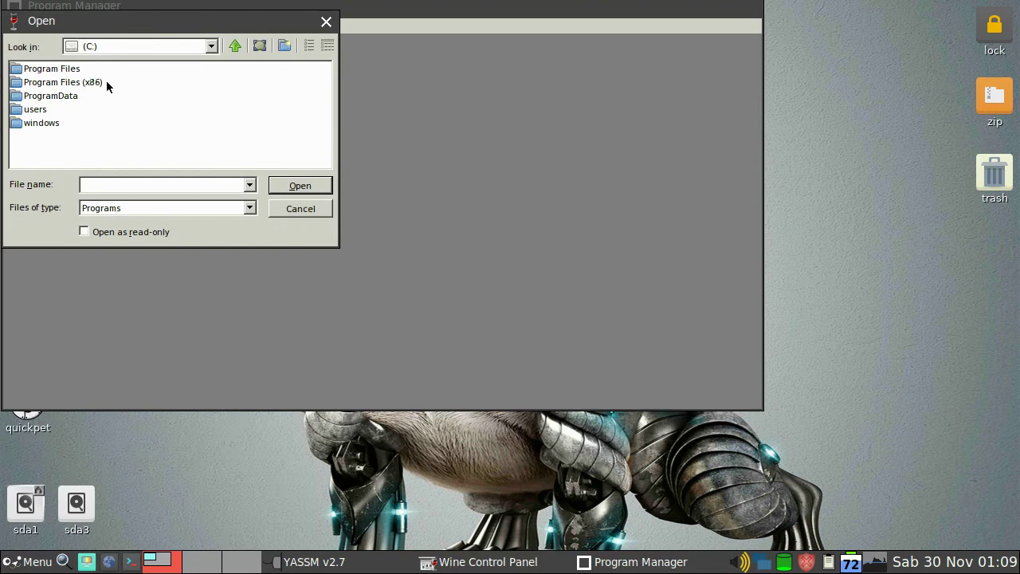
double_click(106, 82)
double_click(83, 109)
double_click(52, 96)
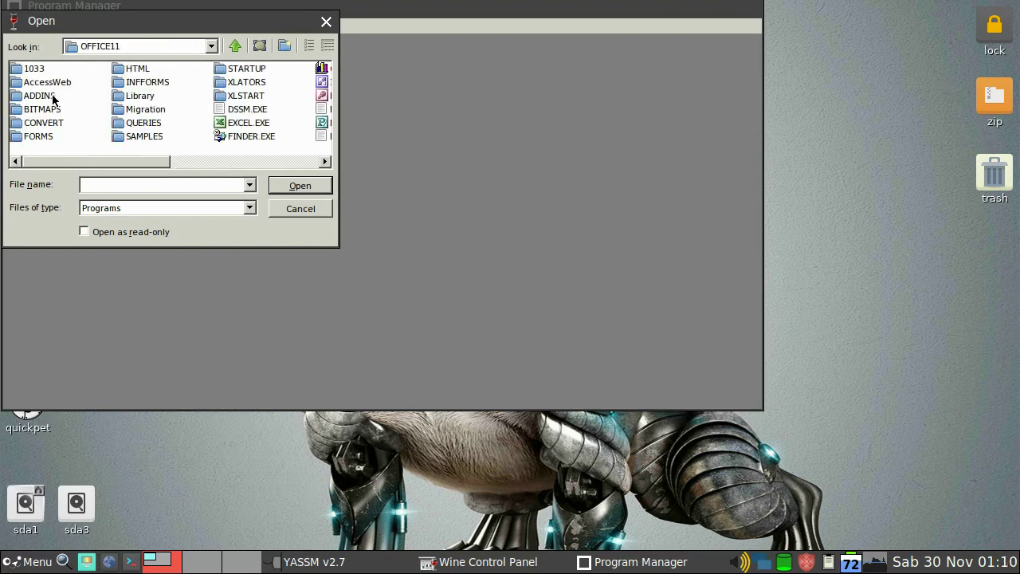
Step: Run WINWORD.EXE to open a blank Word document, then quit Word
left_click(199, 162)
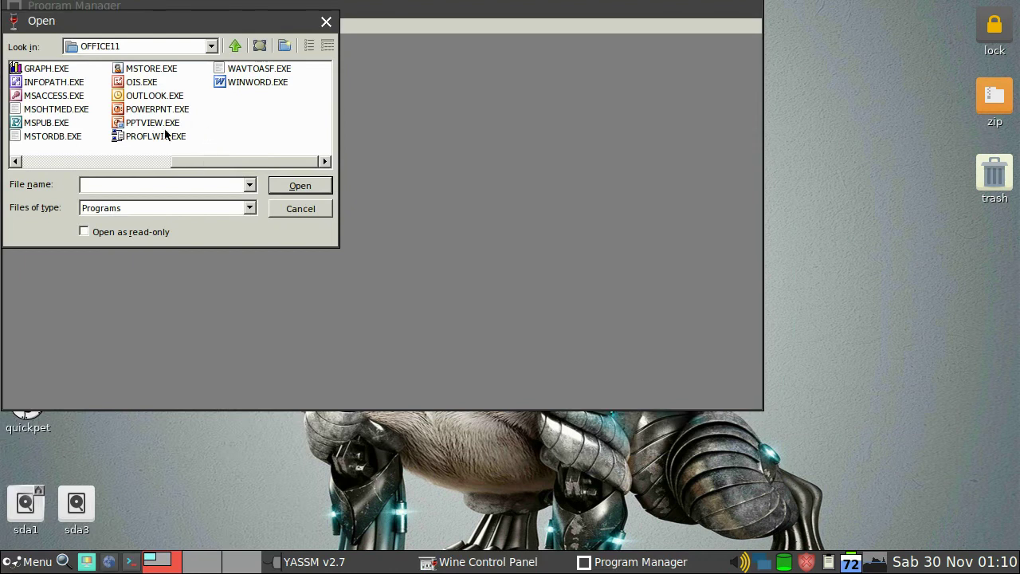
left_click(255, 82)
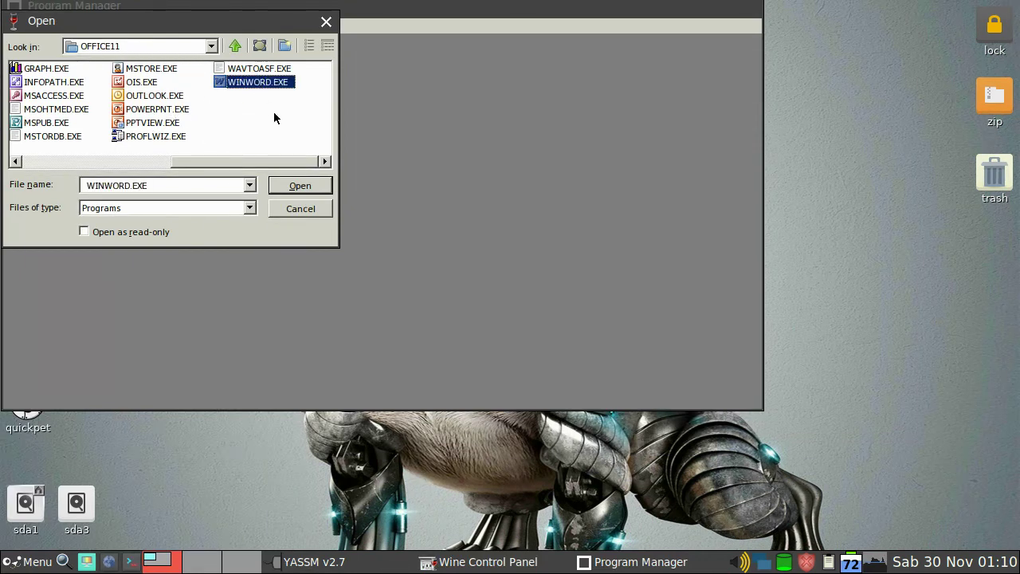
left_click(307, 187)
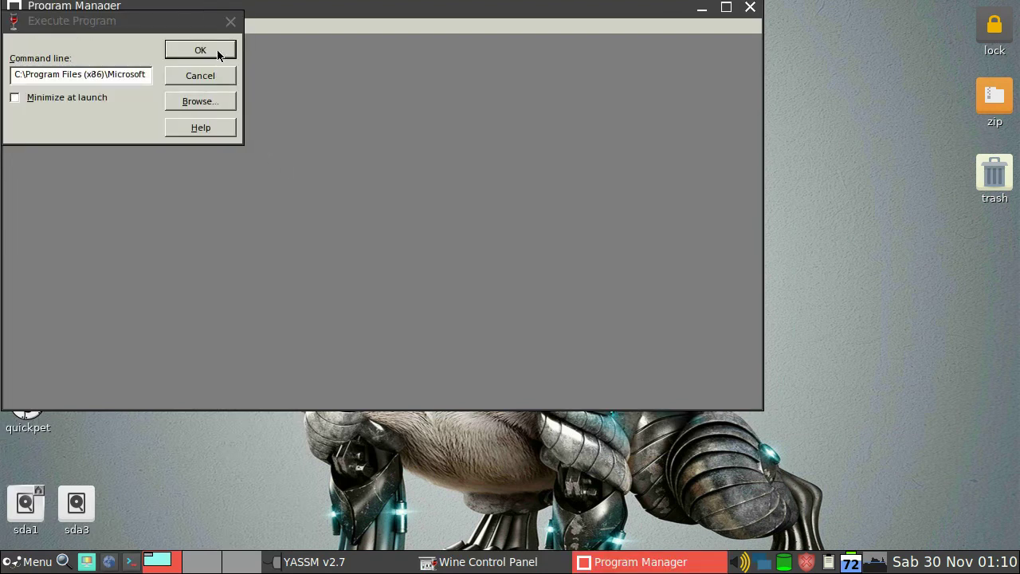
left_click(216, 53)
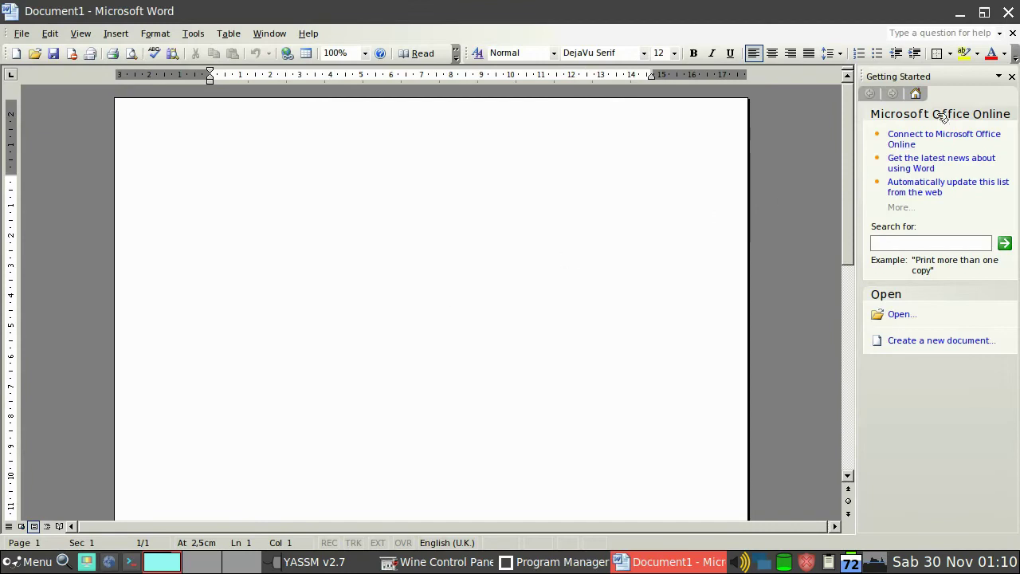
left_click(1008, 14)
left_click(1008, 14)
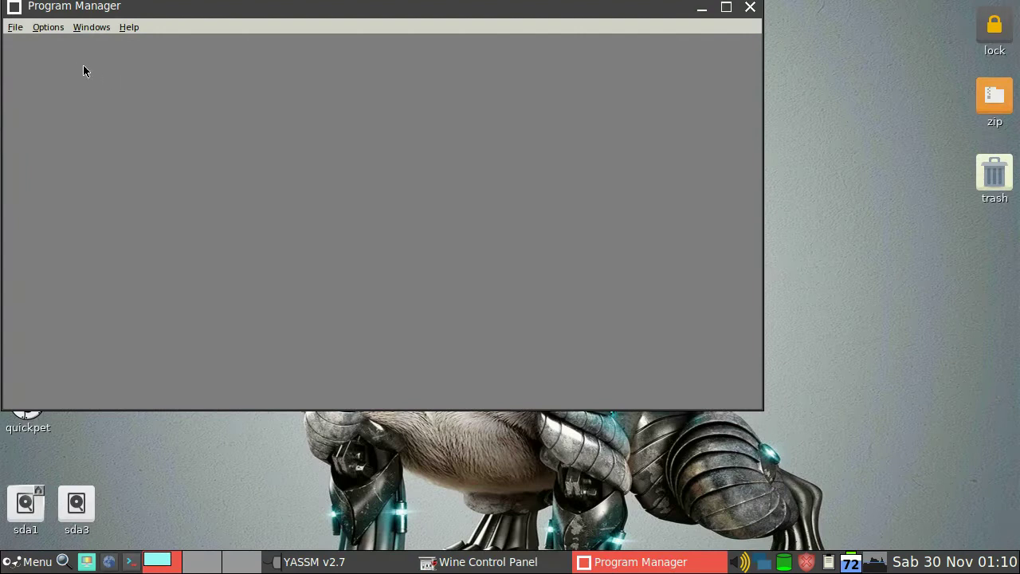
Step: Run EXCEL.EXE from OFFICE11 to open a blank Book1, quit Excel, and minimise Program Manager
left_click(13, 27)
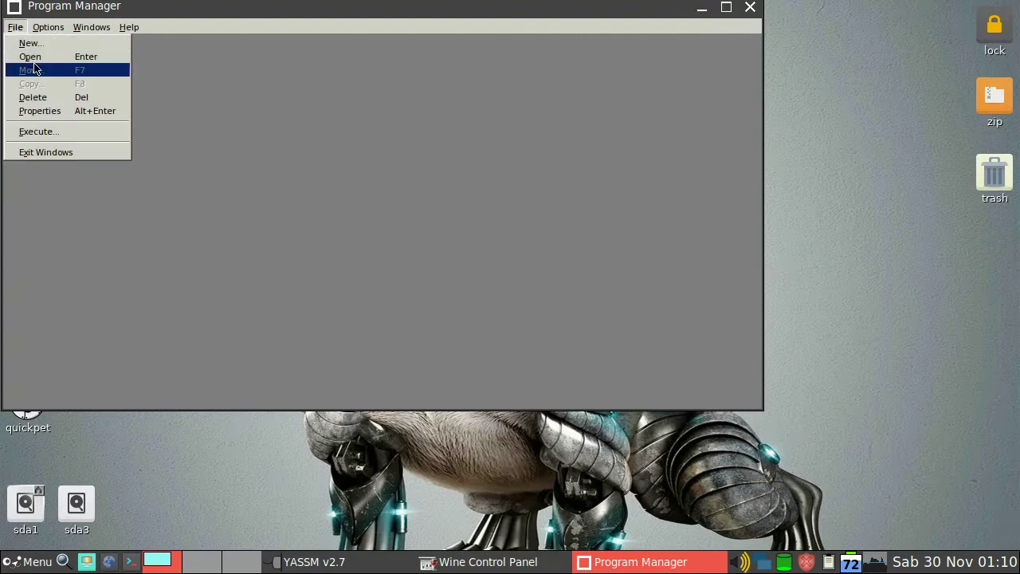
left_click(68, 129)
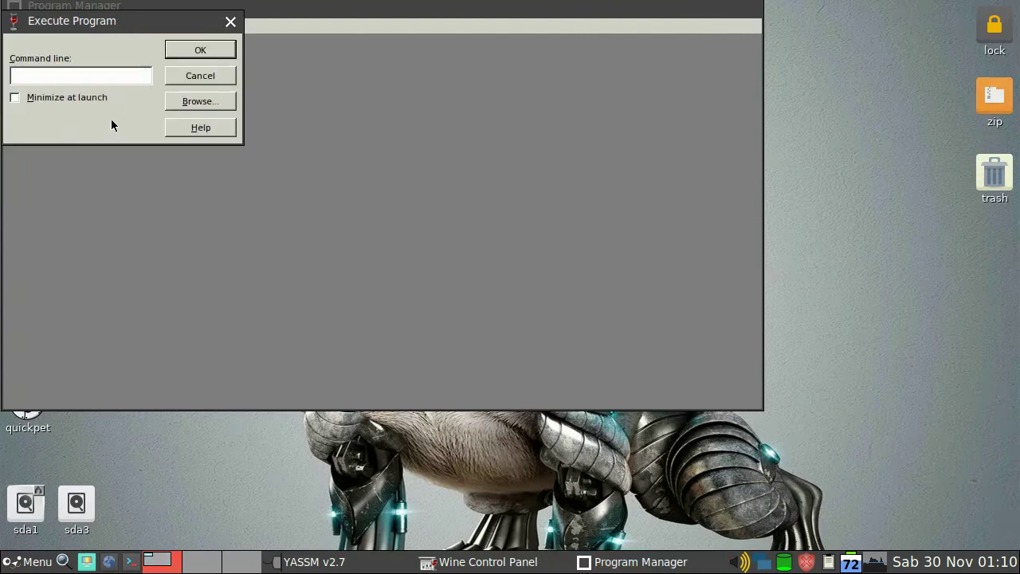
left_click(199, 104)
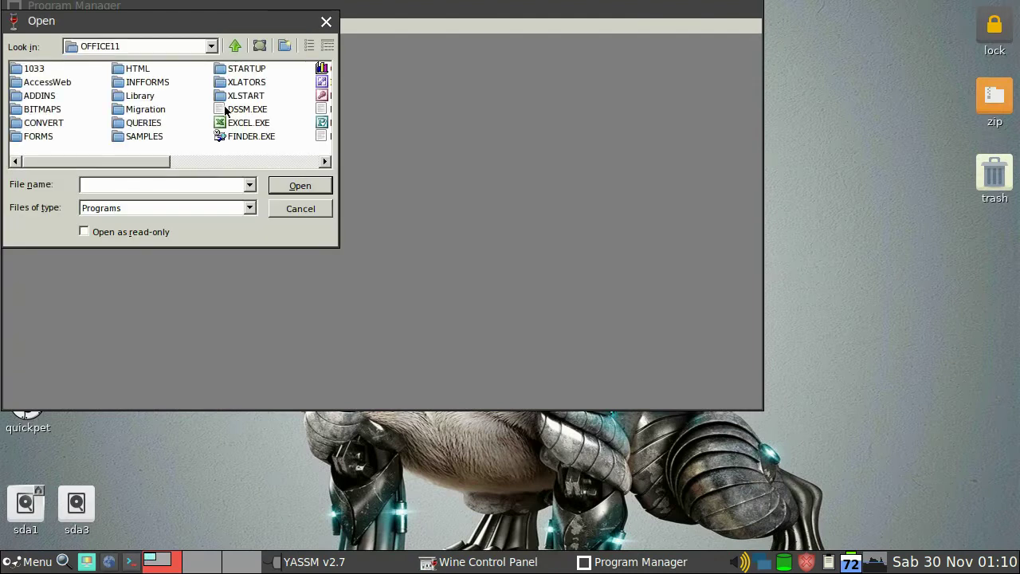
left_click(241, 123)
left_click(308, 187)
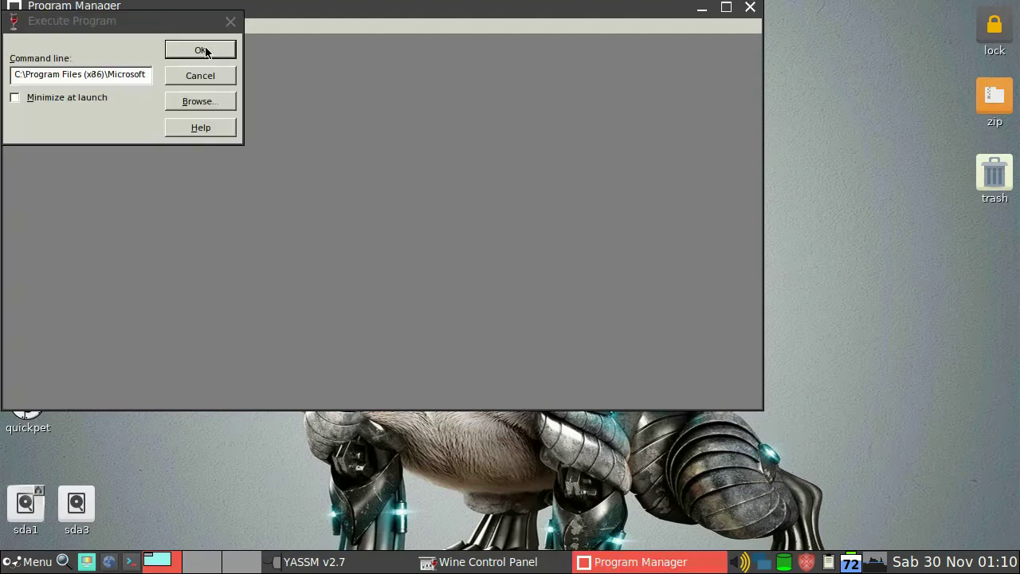
left_click(205, 52)
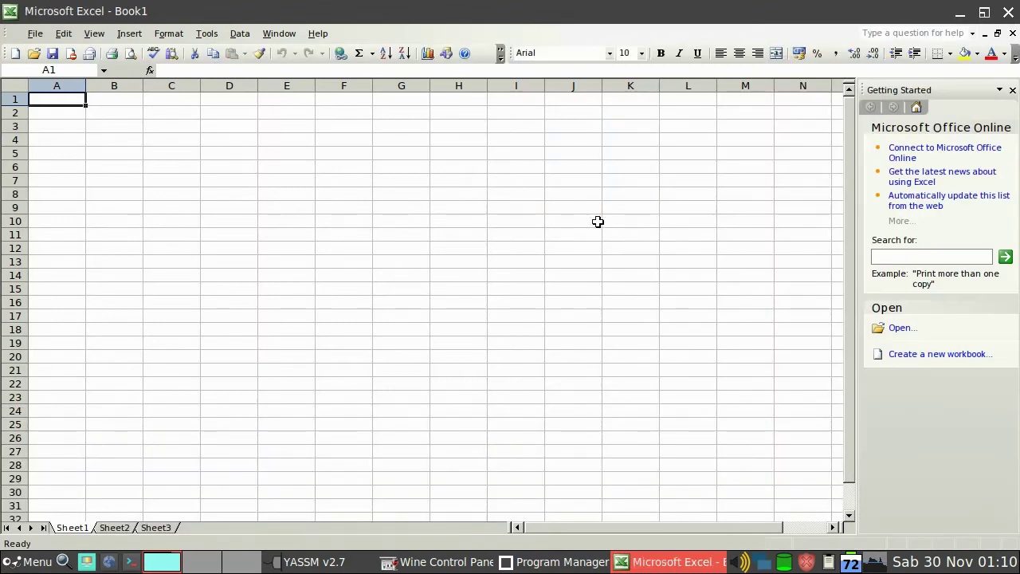
left_click(1009, 14)
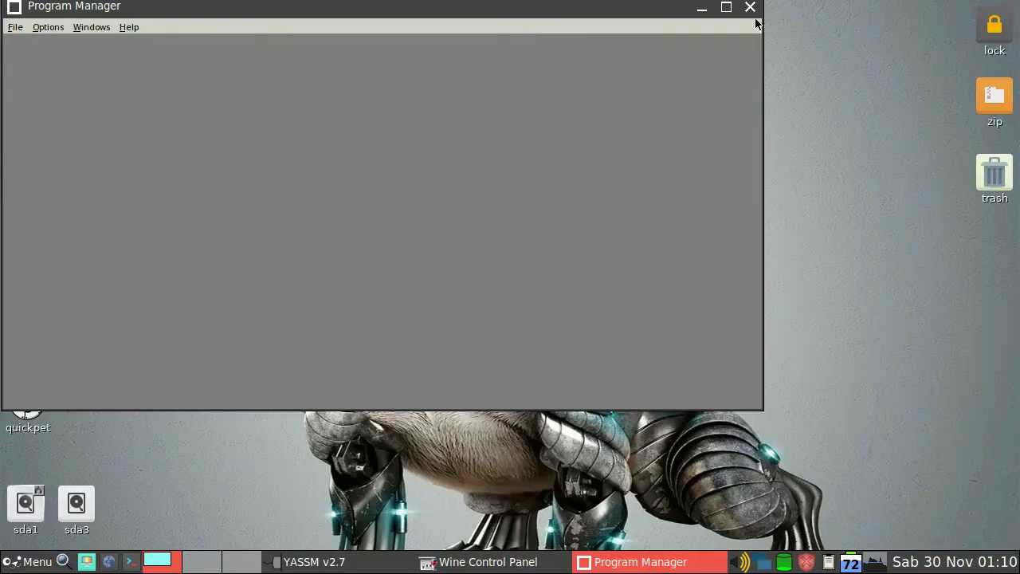
left_click(702, 10)
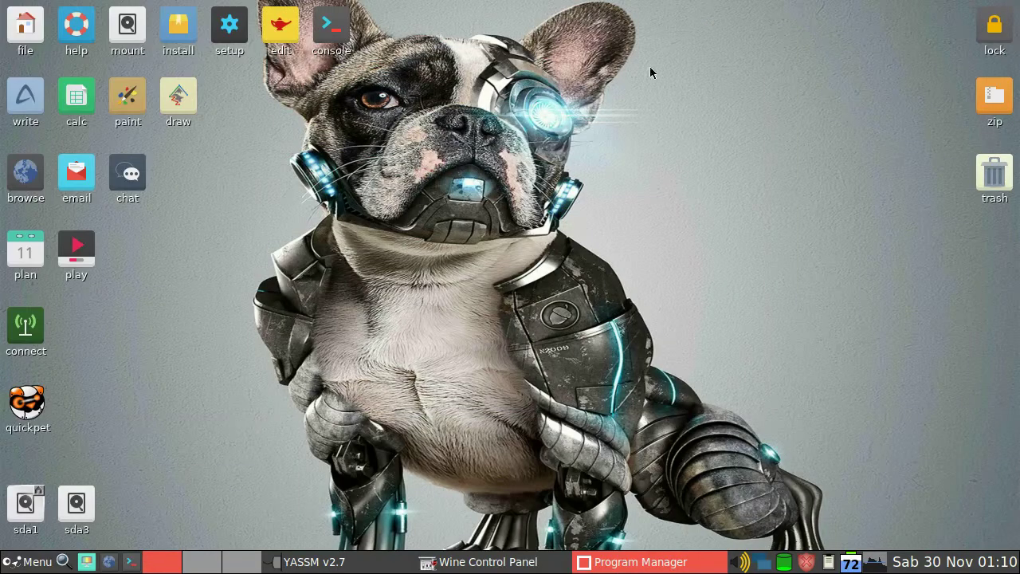
Step: Restore Wine Control Panel and open Add/Remove Programs
left_click(488, 562)
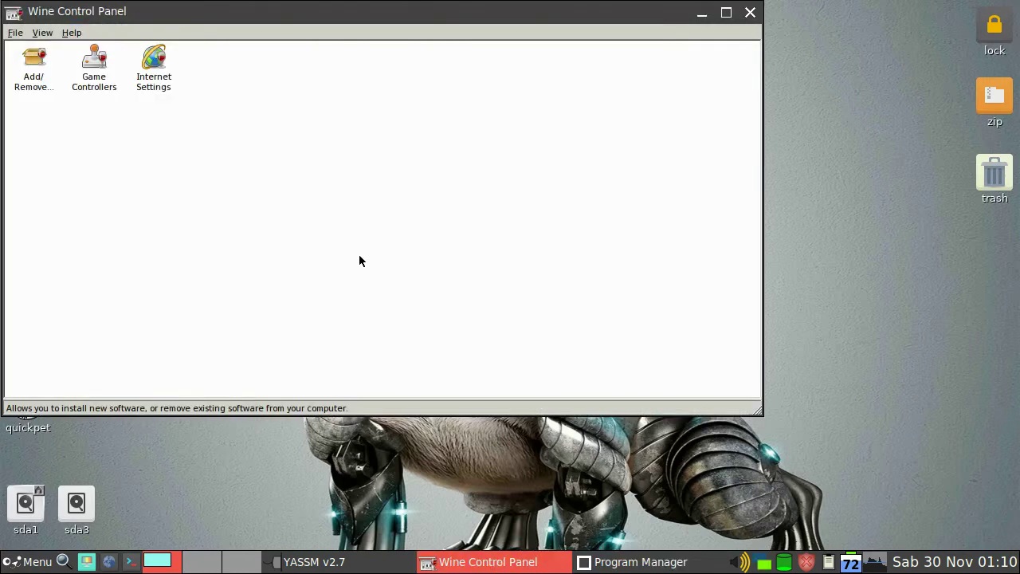
left_click(37, 85)
double_click(38, 85)
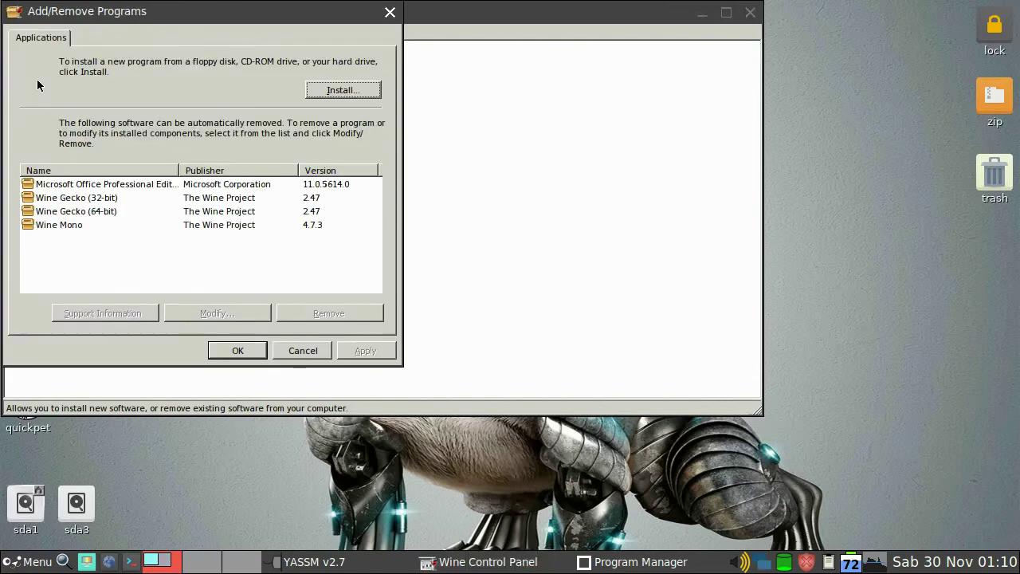
Step: Install from Setup.exe in the share's Adobe Photoshop 7.0\Photoshop folder
left_click(361, 90)
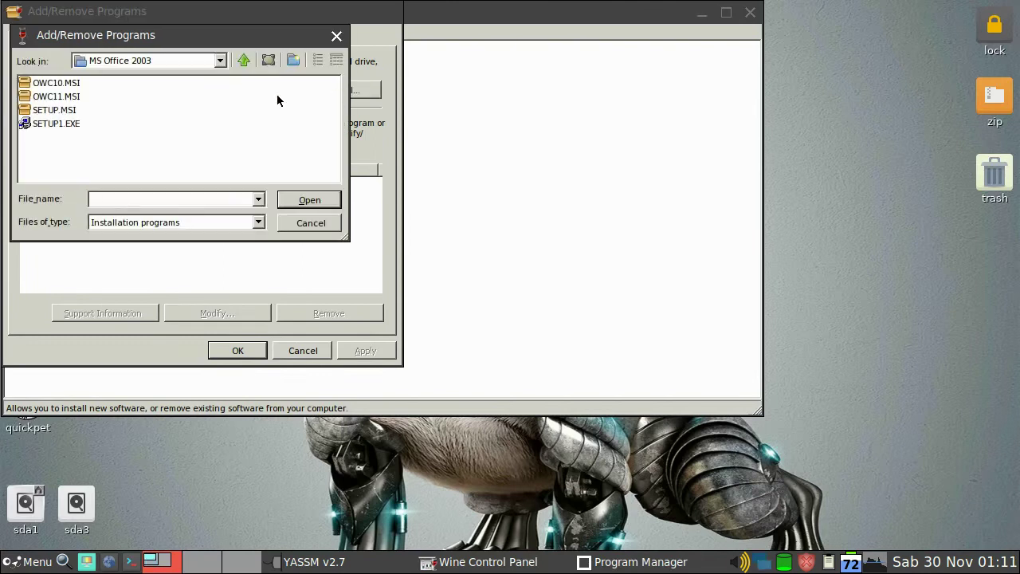
left_click(244, 63)
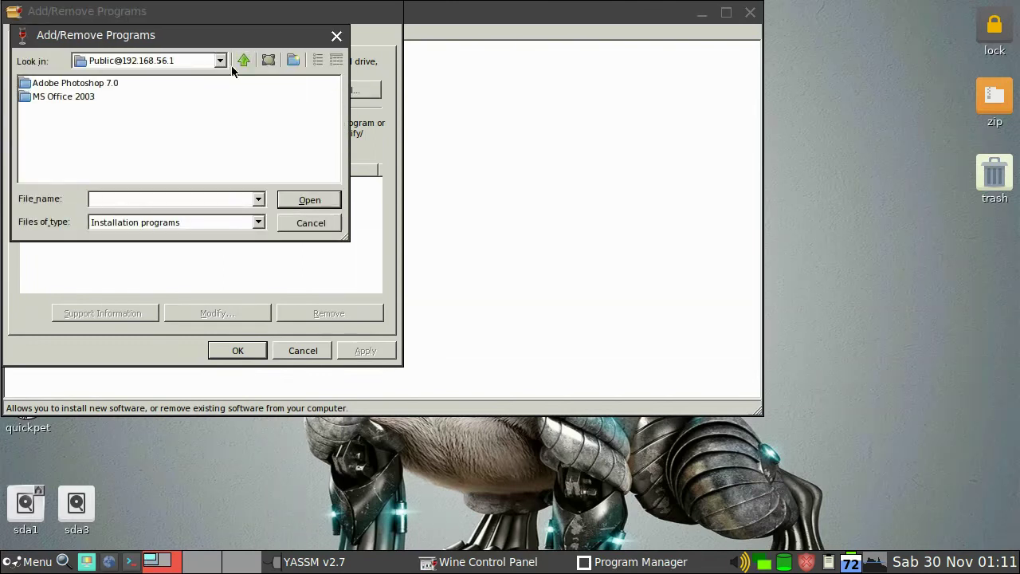
double_click(79, 82)
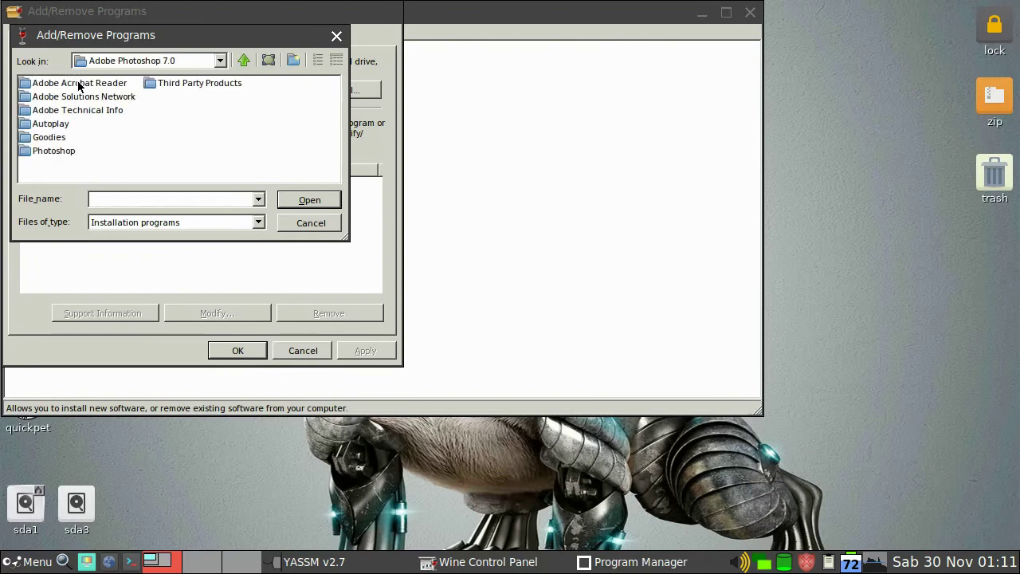
double_click(66, 148)
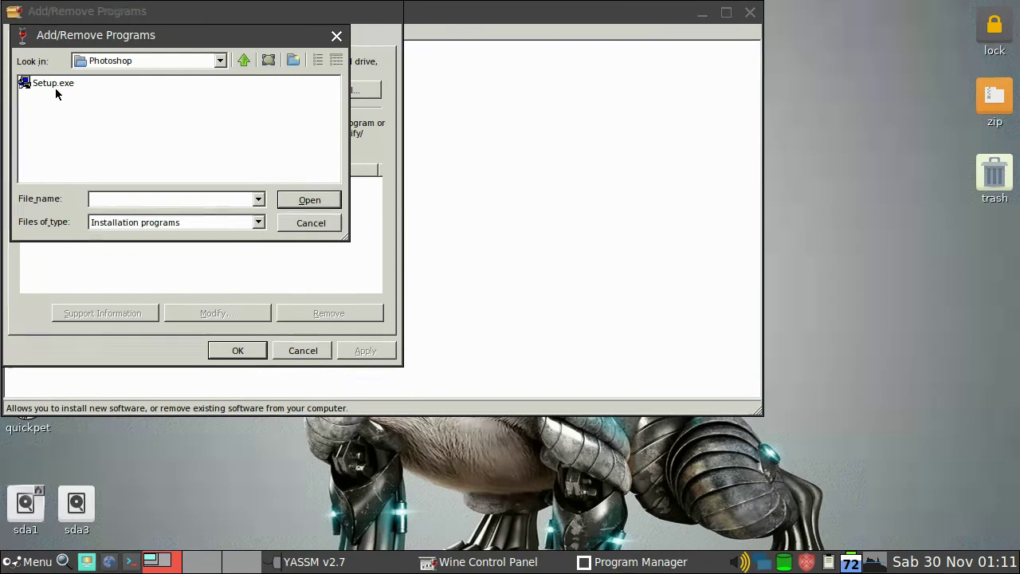
left_click(55, 85)
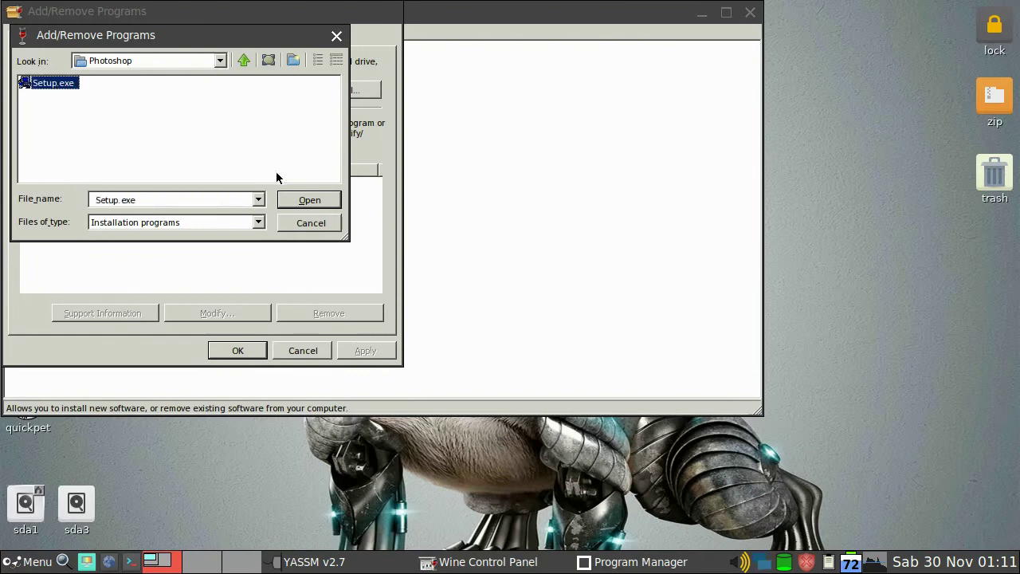
left_click(310, 200)
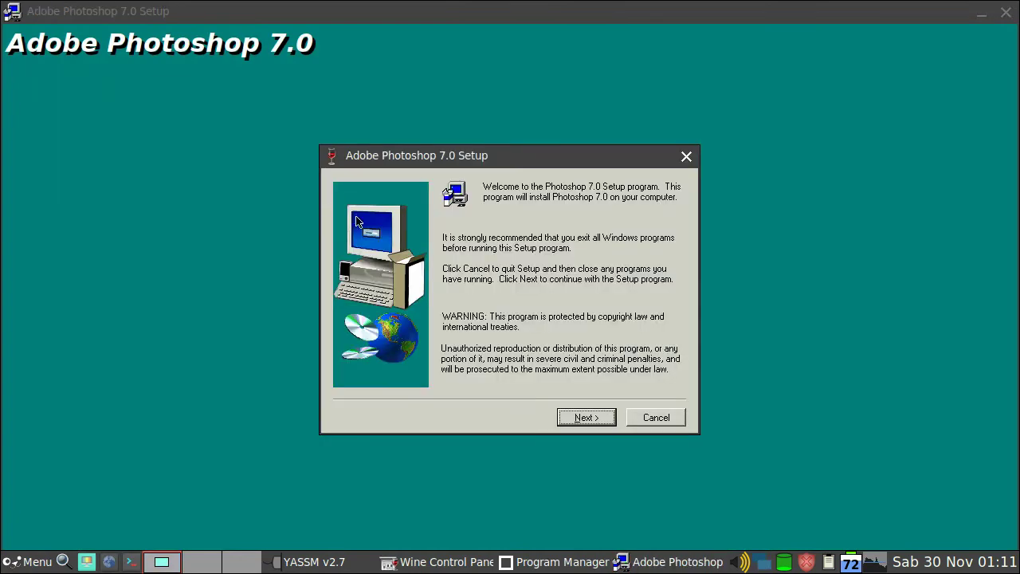
Step: Get past the welcome page and close-Adobe notice, keep US English, and accept the Photoshop licence
left_click(603, 415)
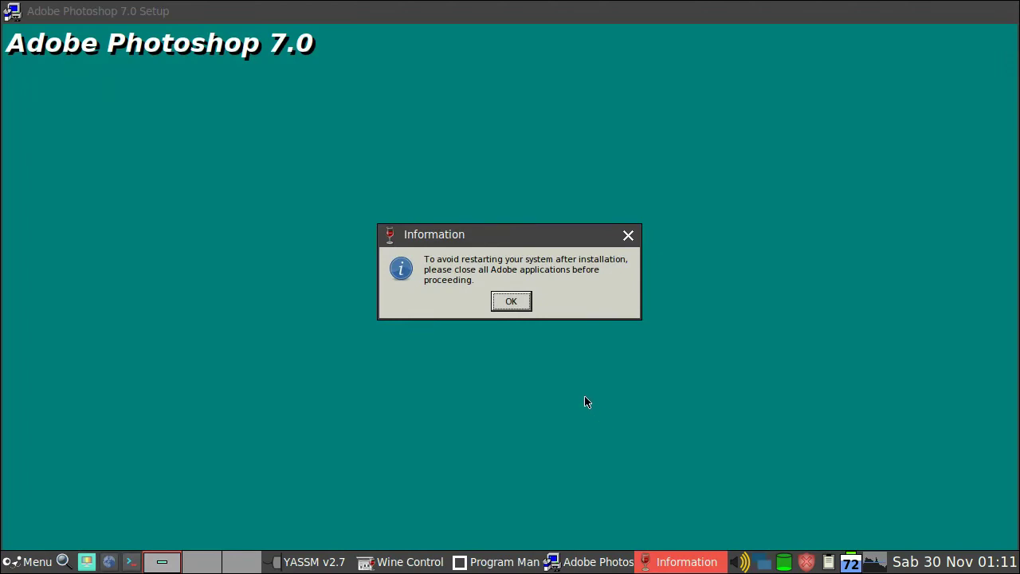
left_click(511, 301)
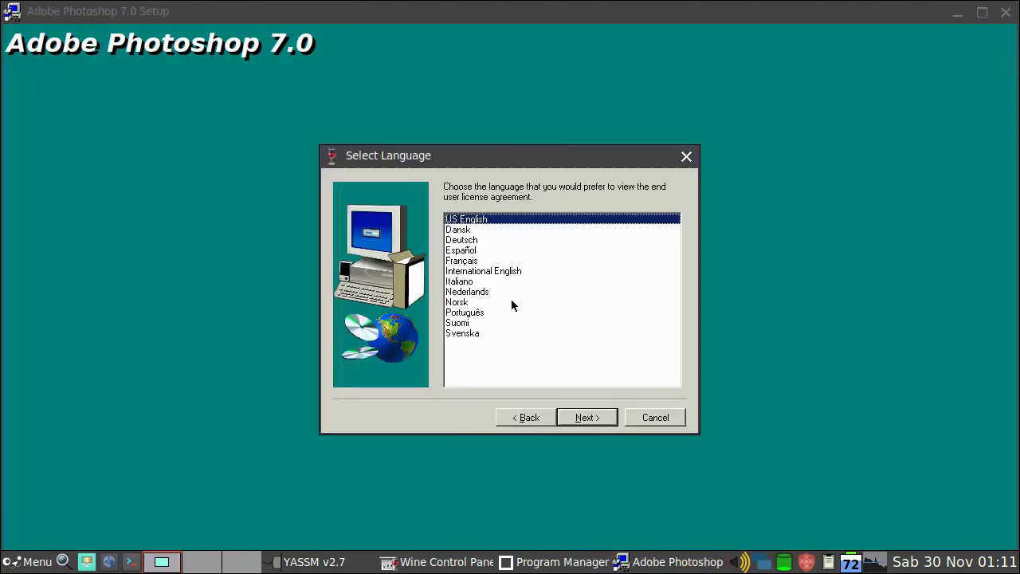
left_click(606, 420)
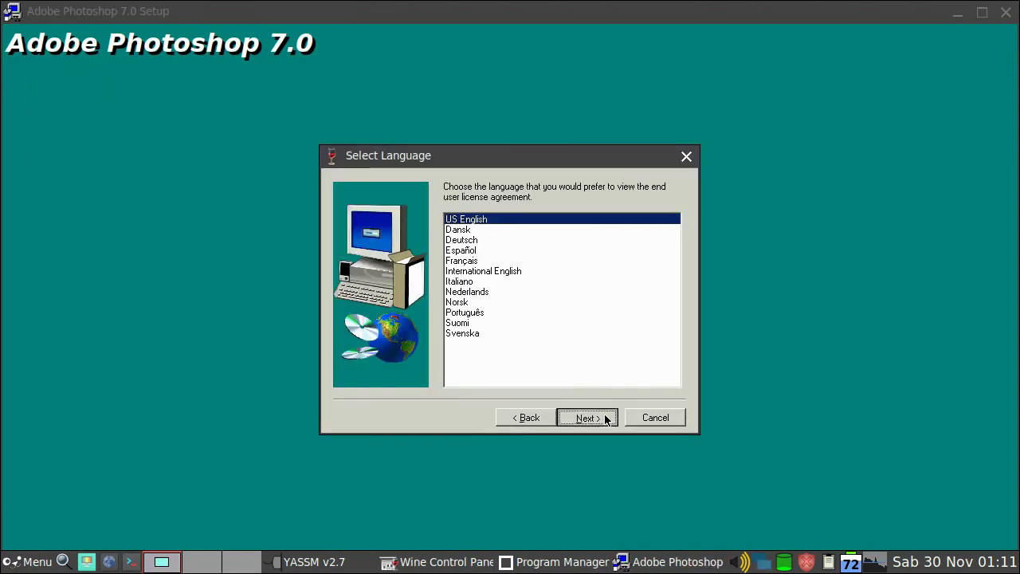
left_click(605, 420)
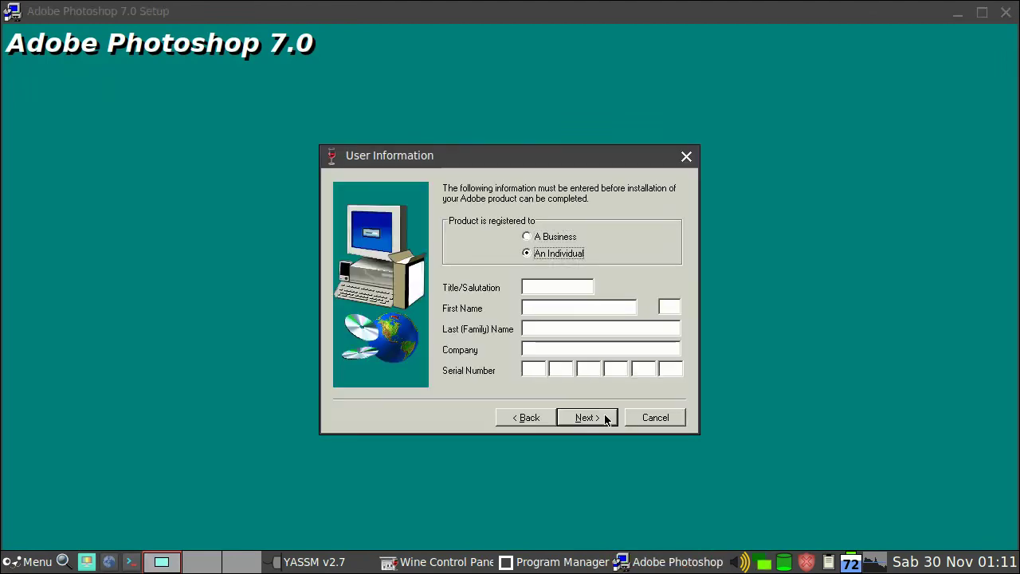
Step: Enter the individual's title, first name, last name and serial number, then confirm the registration details
left_click(551, 292)
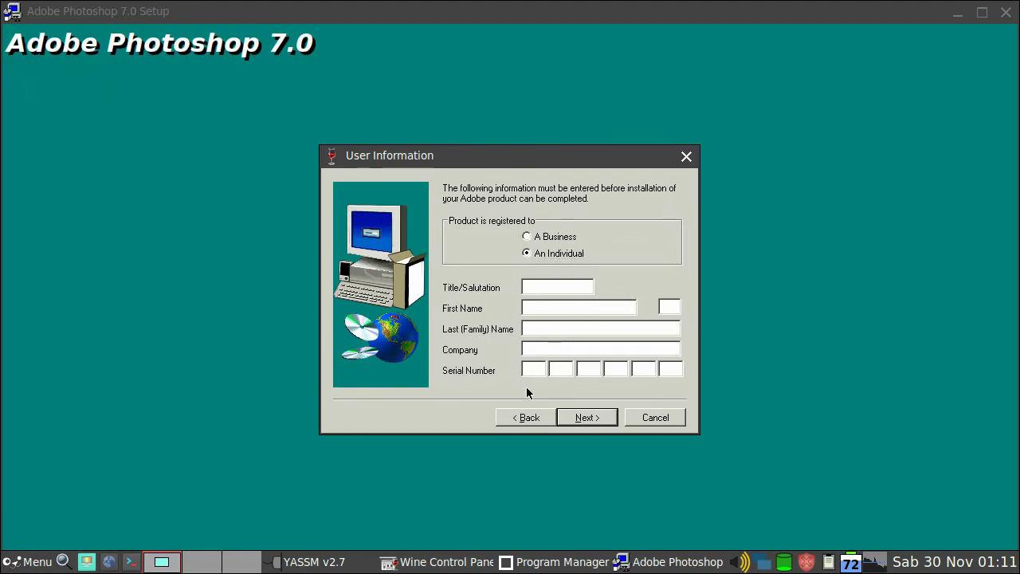
type("Mr")
key("Tab")
type("OSi")
key("Tab")
type("Sulandra")
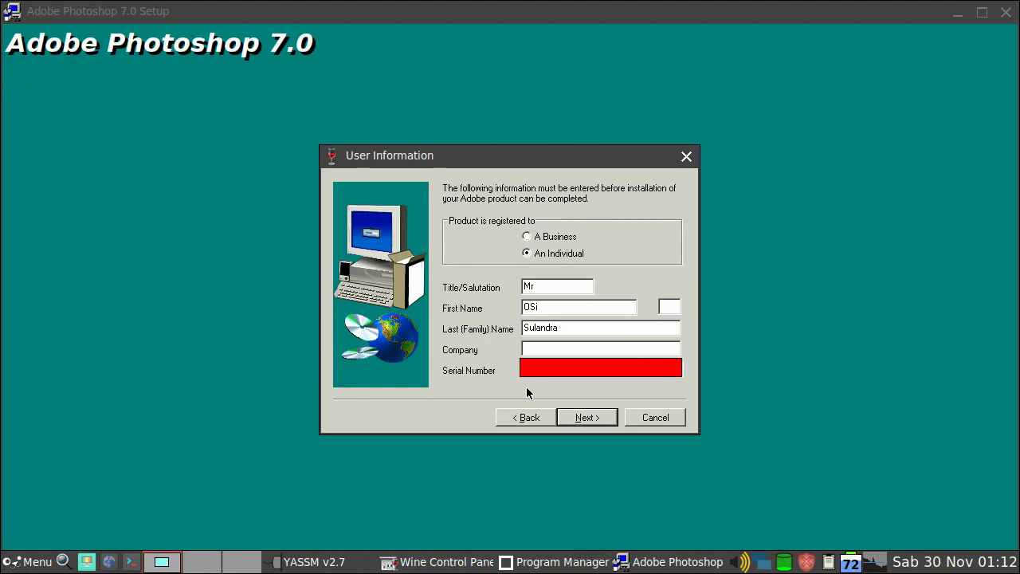
left_click(608, 423)
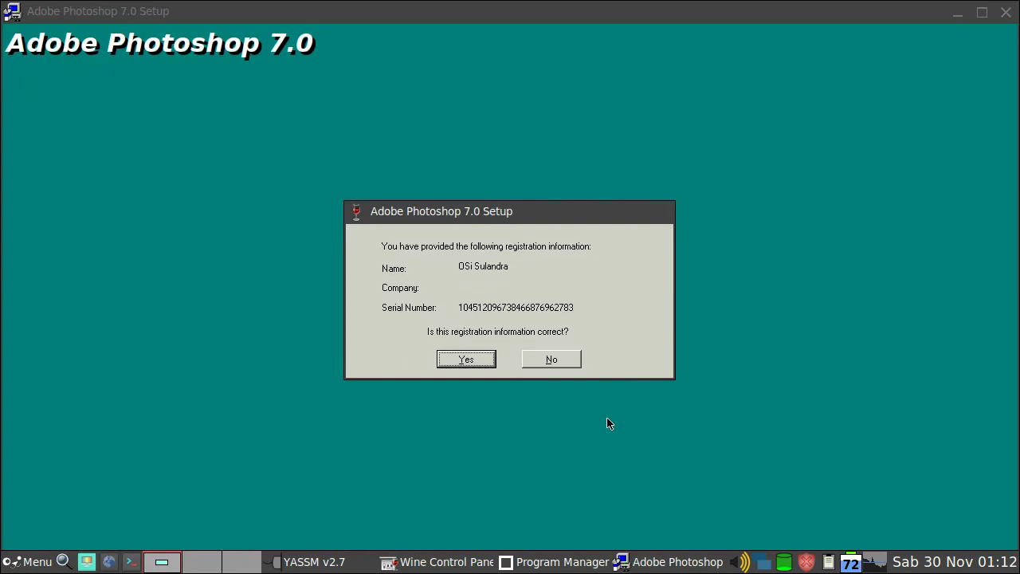
left_click(466, 359)
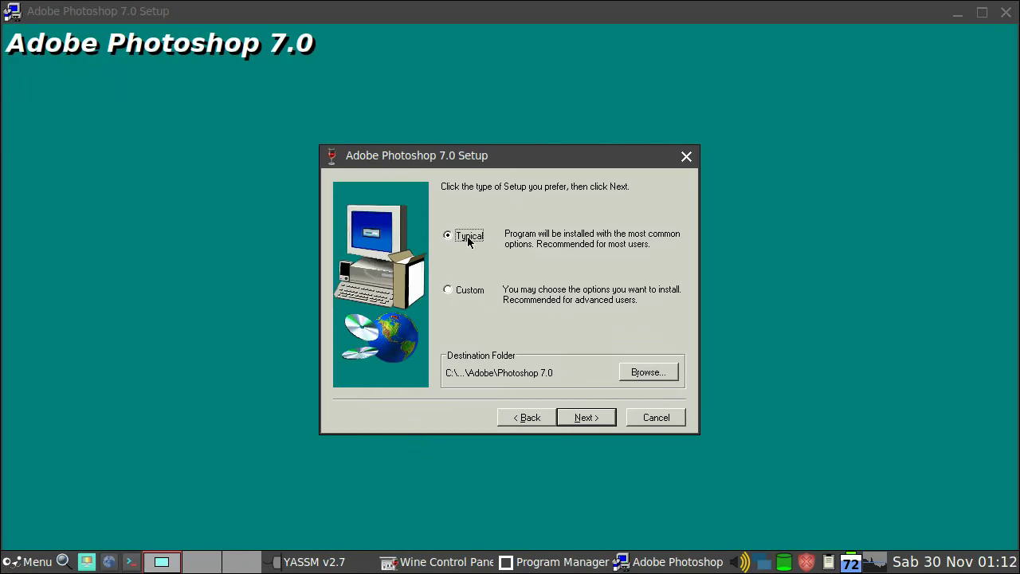
Step: Install Photoshop 7.0 as Typical with default file types, skip the ReadMe, and close the installer
left_click(601, 415)
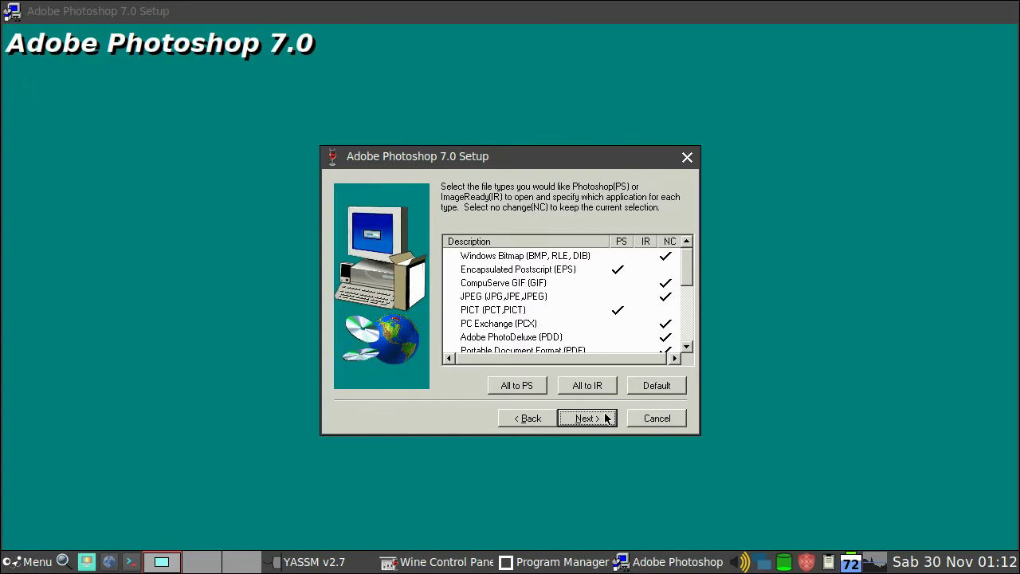
left_click(606, 418)
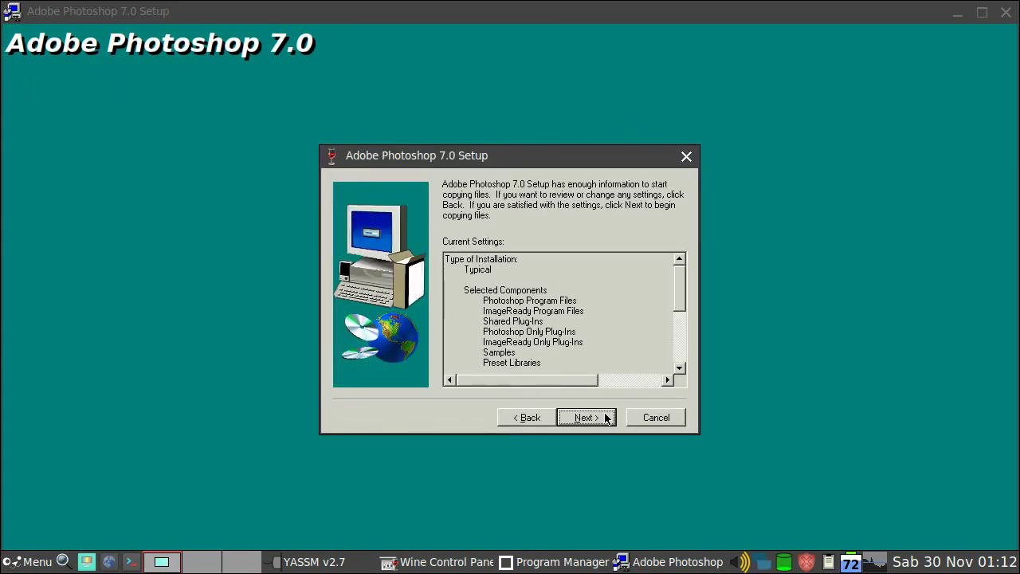
left_click(606, 419)
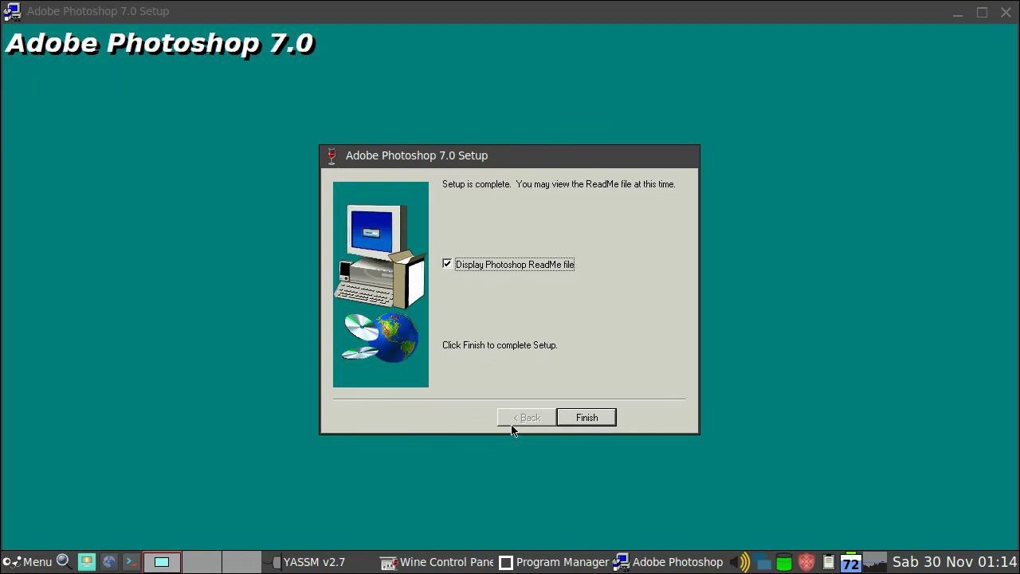
left_click(447, 263)
left_click(607, 417)
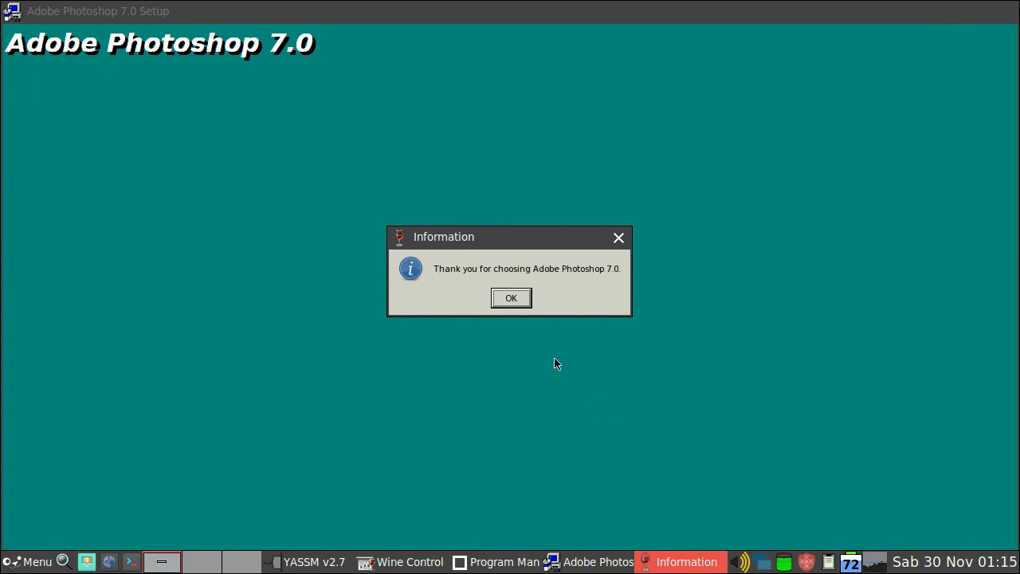
left_click(515, 301)
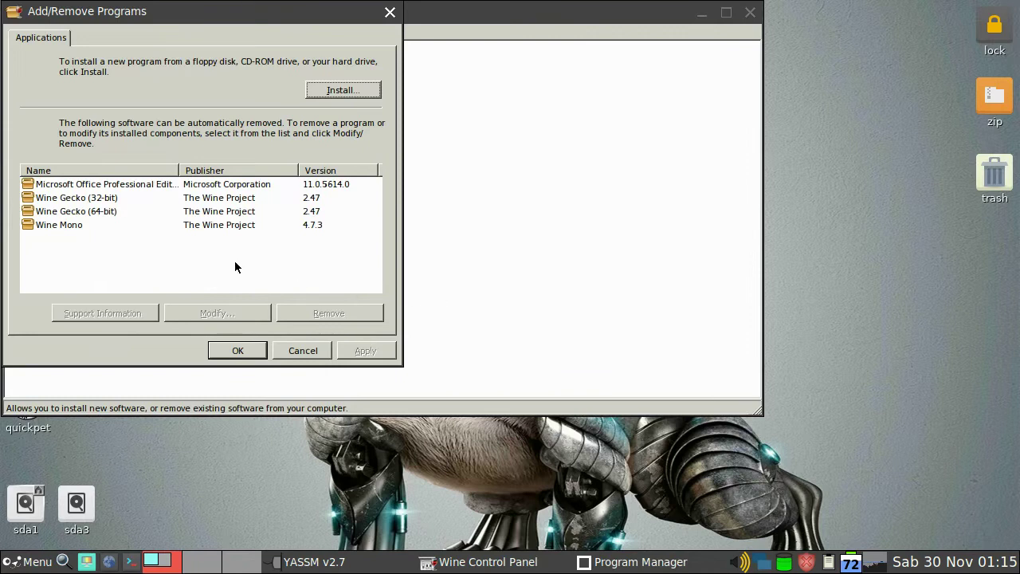
Step: Verify Adobe Photoshop 7.0 (version 7.0) is in Add/Remove Programs, close Control Panel, restore Program Manager
left_click(237, 350)
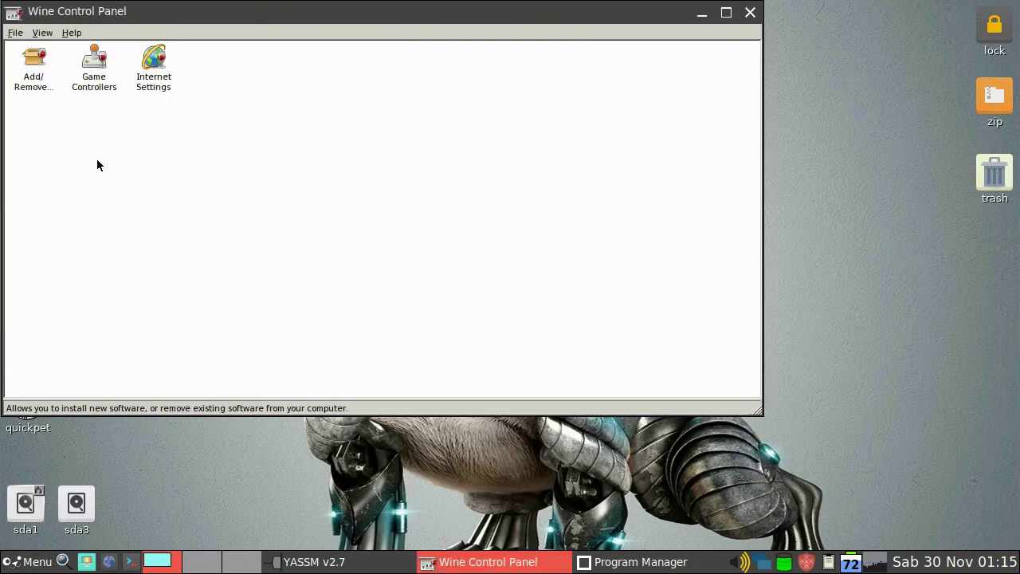
double_click(33, 77)
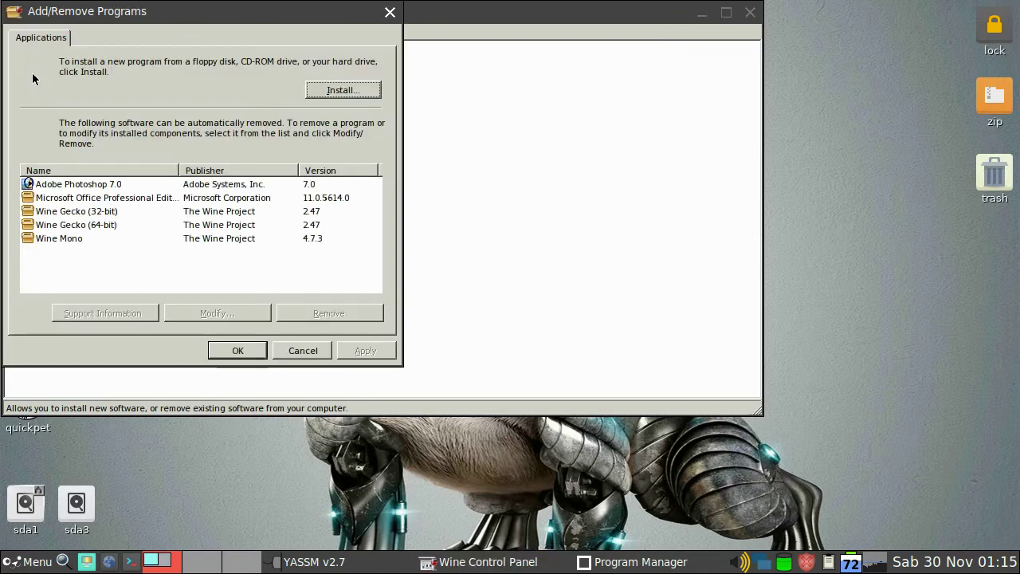
left_click(63, 186)
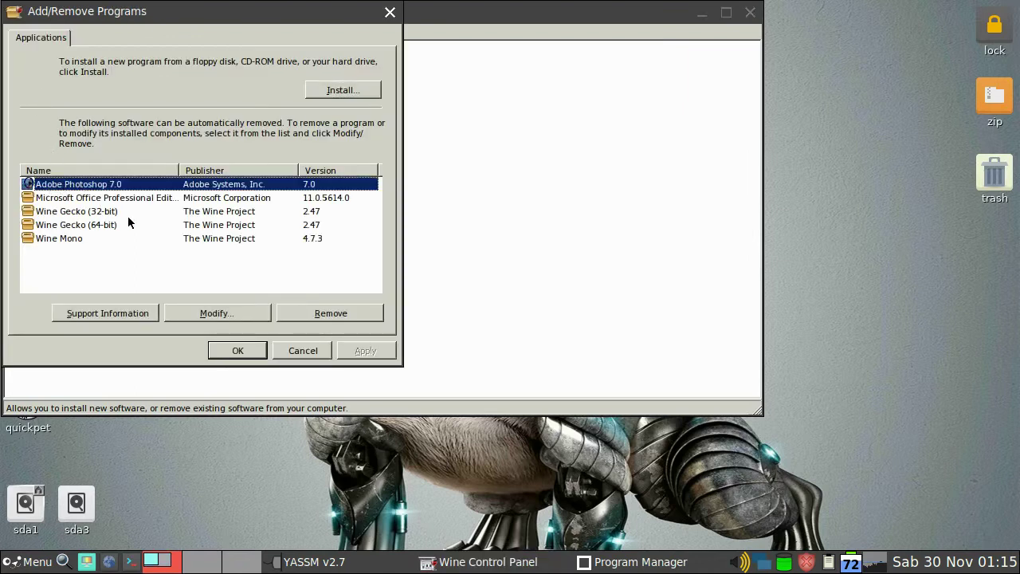
left_click(236, 351)
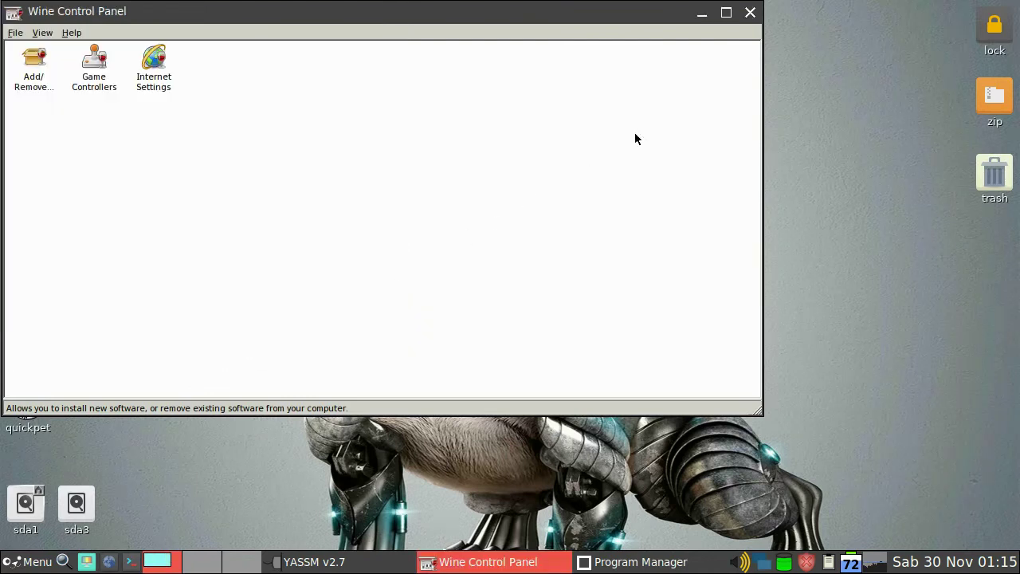
left_click(750, 14)
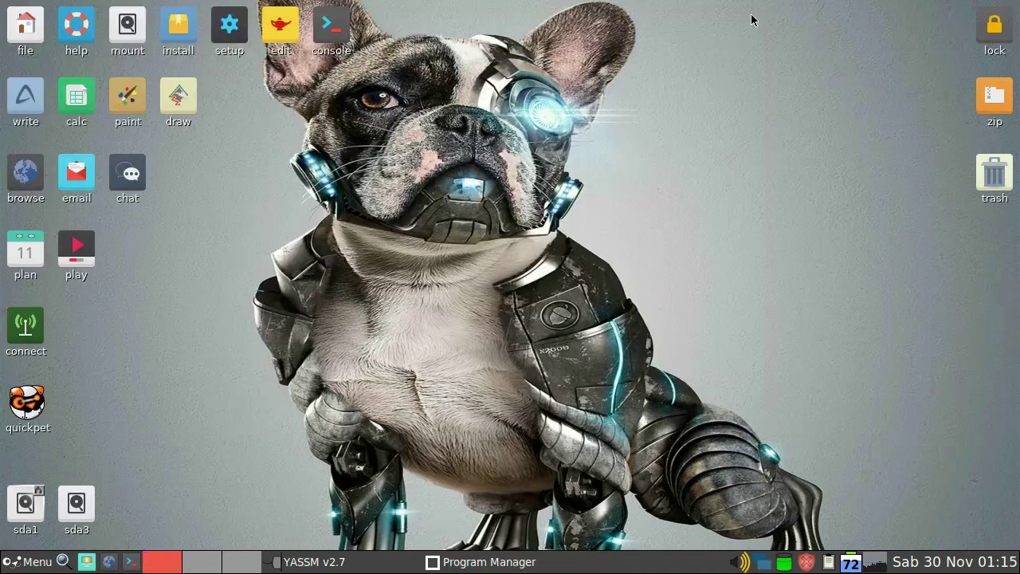
left_click(522, 562)
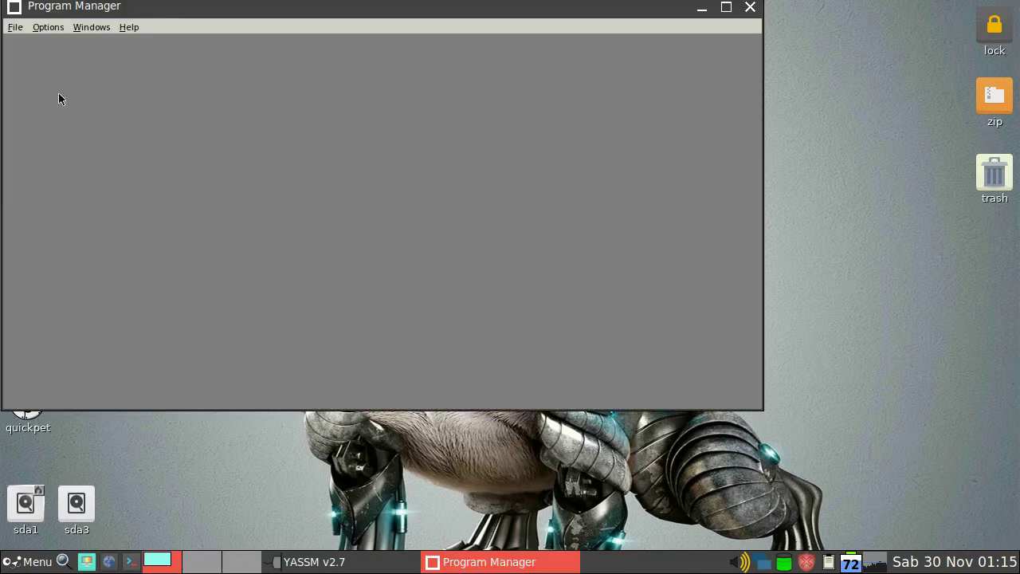
Step: In File > Execute, browse from OFFICE11 to Program Files (x86)\Adobe\Photoshop 7.0 and choose Photoshop.exe
left_click(15, 28)
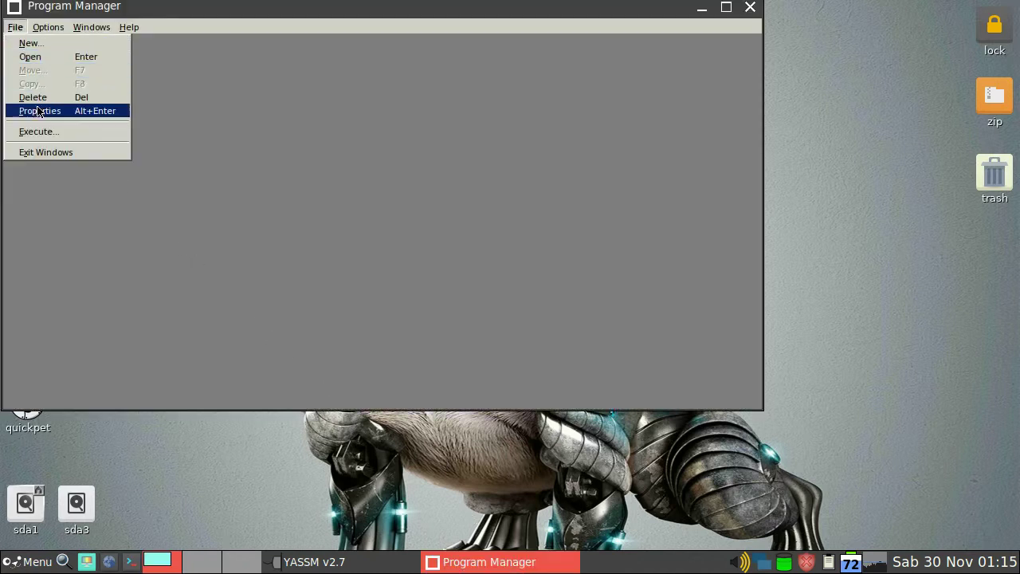
left_click(69, 136)
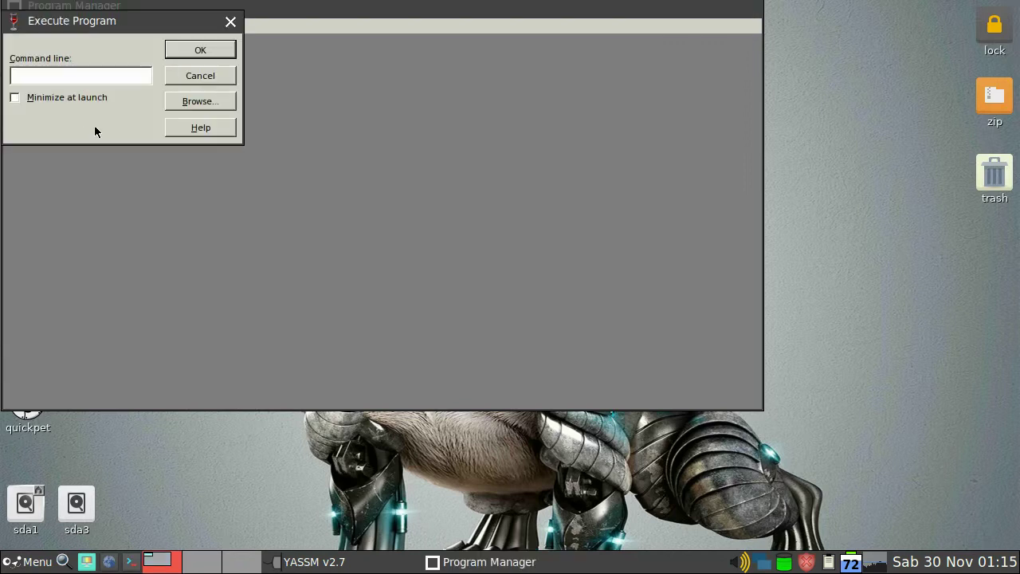
left_click(200, 103)
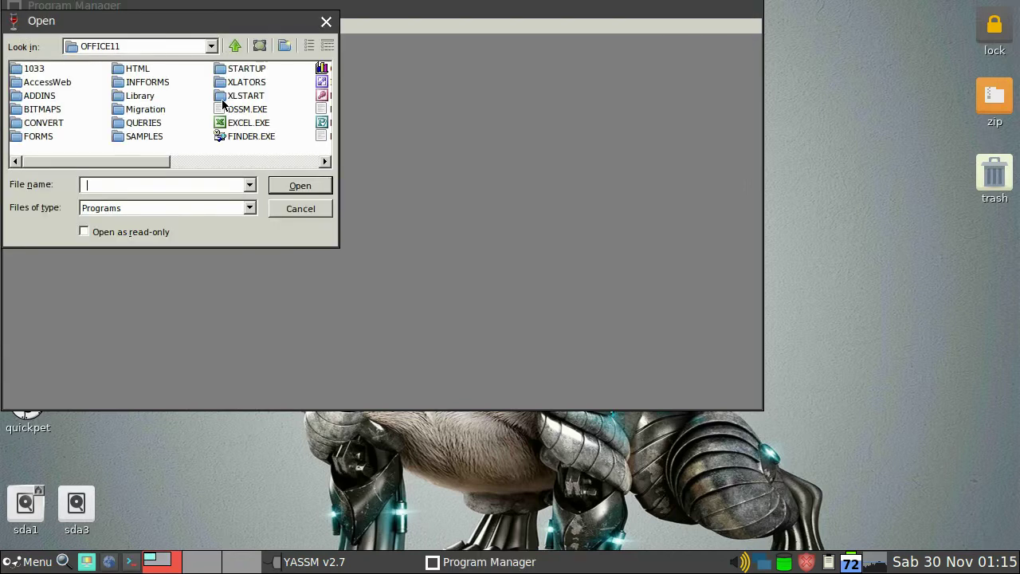
left_click(234, 46)
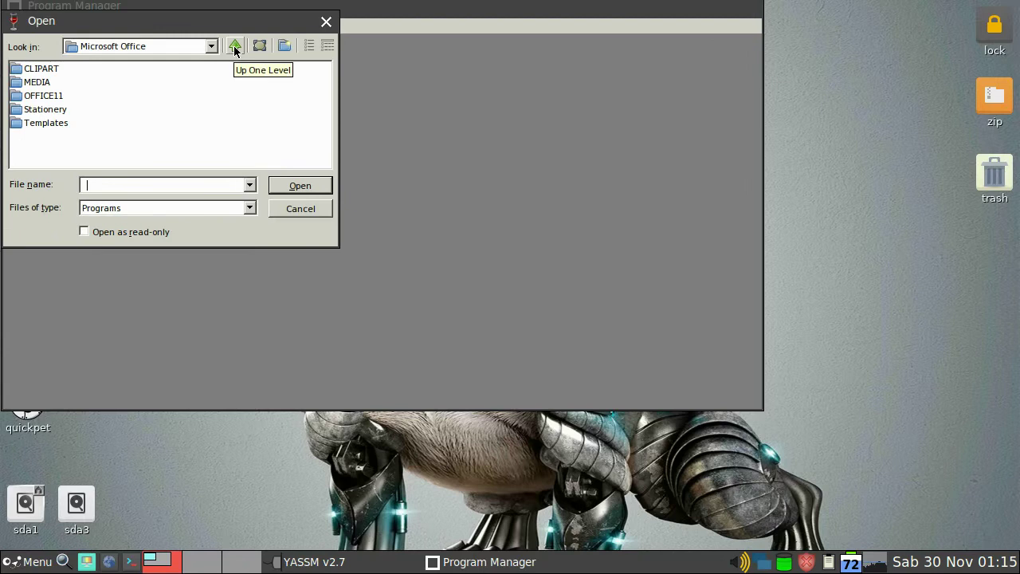
left_click(235, 47)
left_click(45, 72)
double_click(45, 70)
double_click(45, 70)
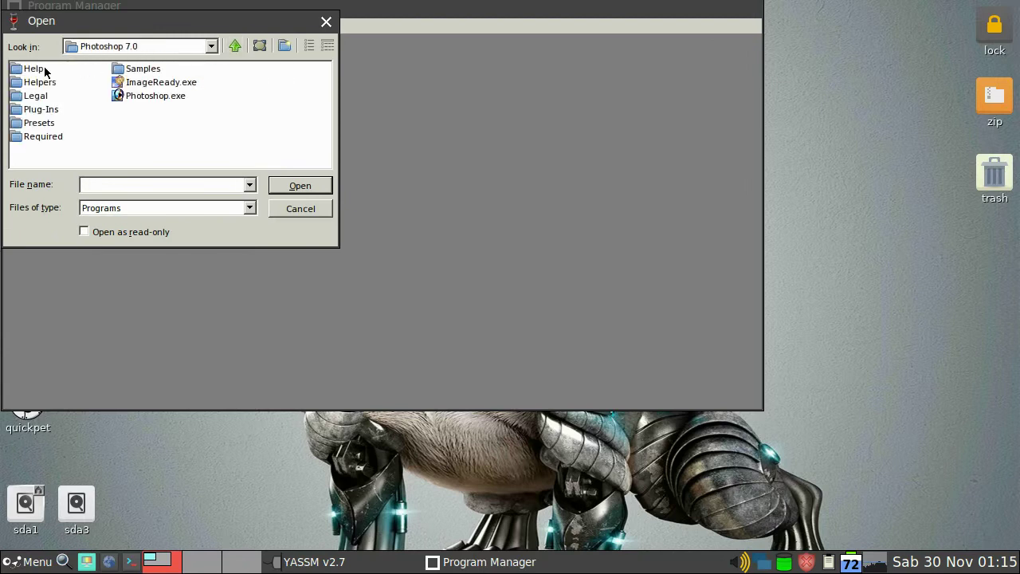
left_click(177, 99)
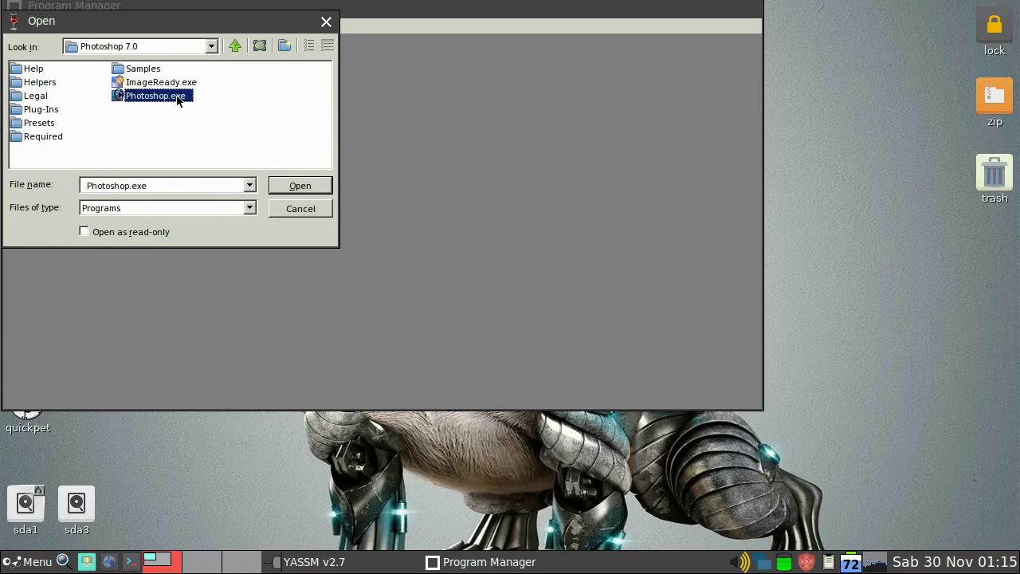
left_click(311, 186)
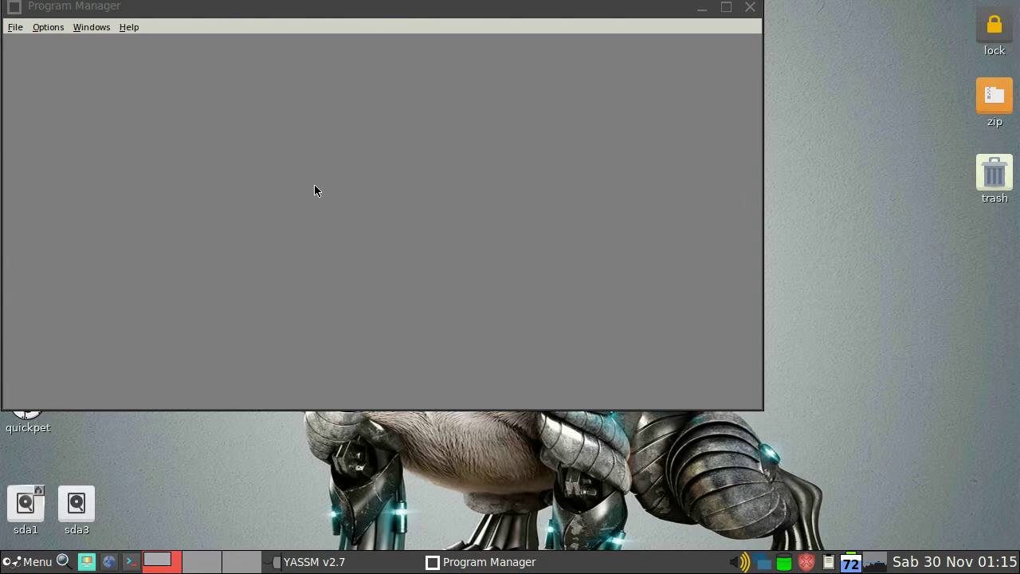
Step: Run Photoshop.exe from the Execute Program prompt
left_click(162, 7)
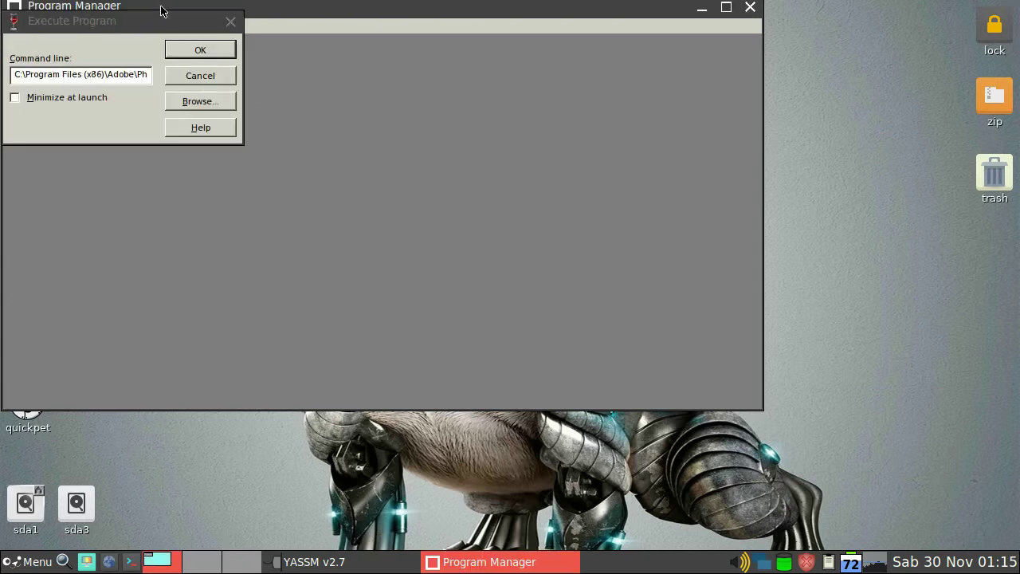
left_click(216, 54)
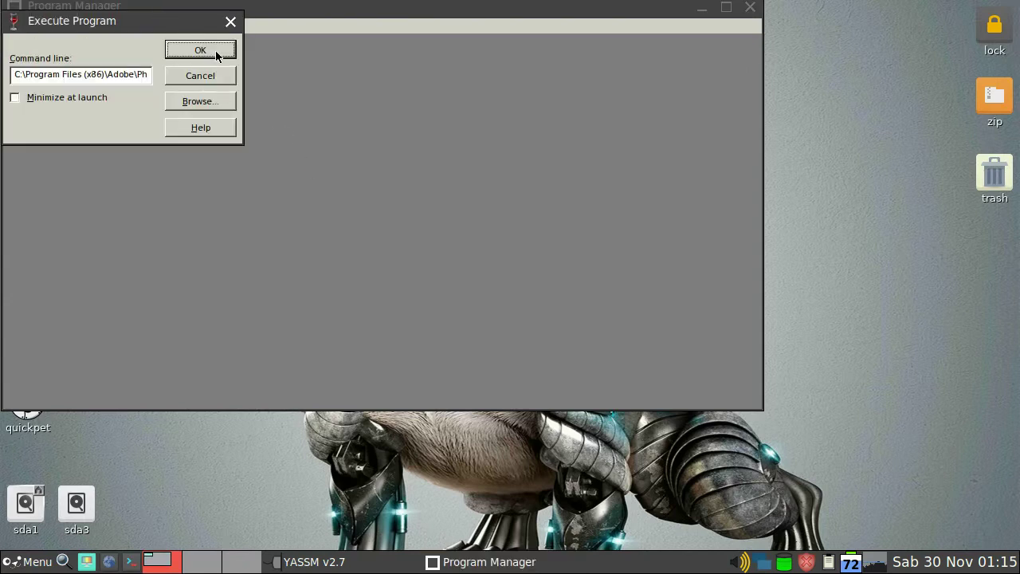
left_click(216, 51)
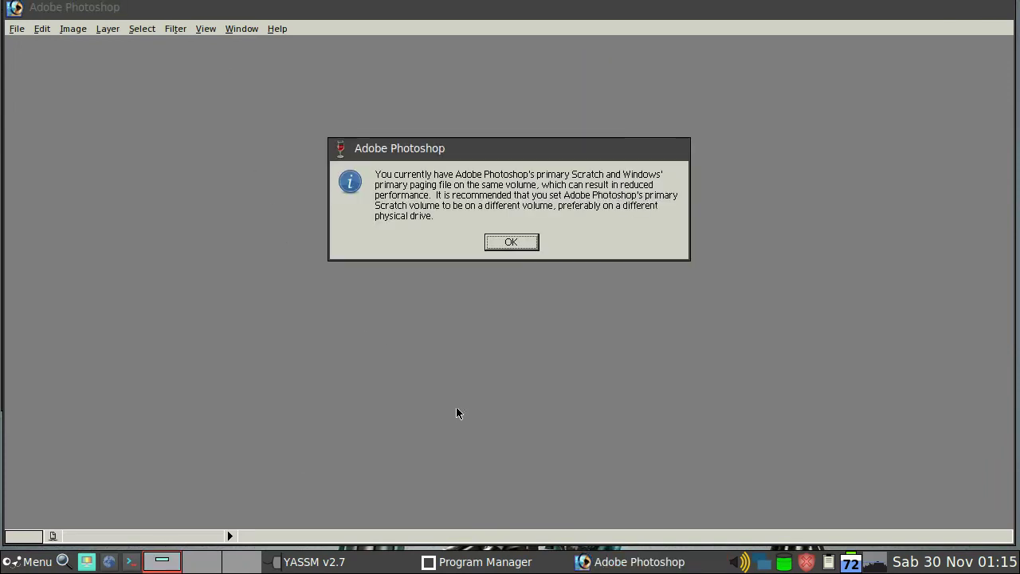
Step: Dismiss the scratch-disk warning, turn off the registration dialog, and keep the default colour settings
left_click(526, 244)
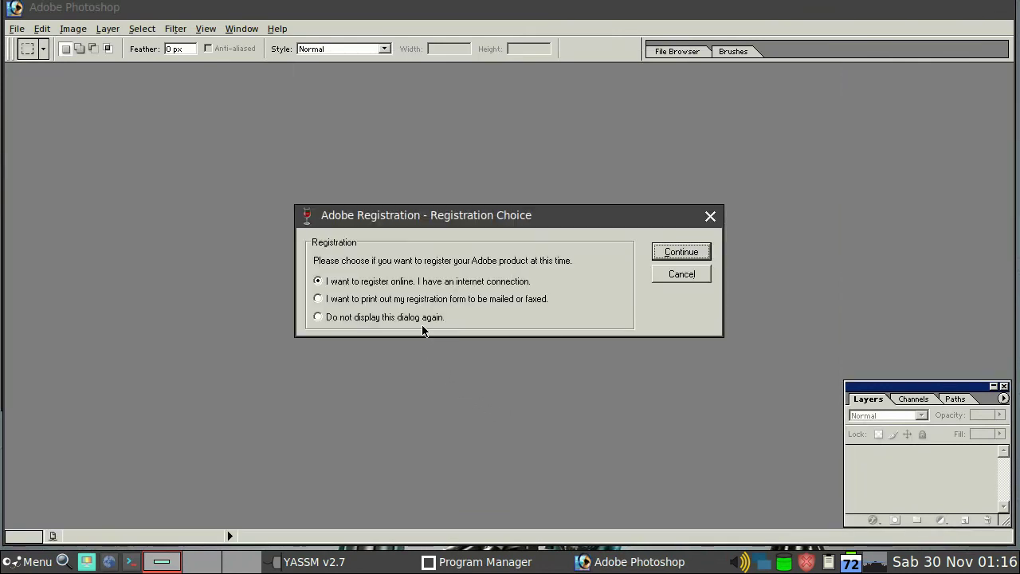
left_click(360, 318)
left_click(683, 253)
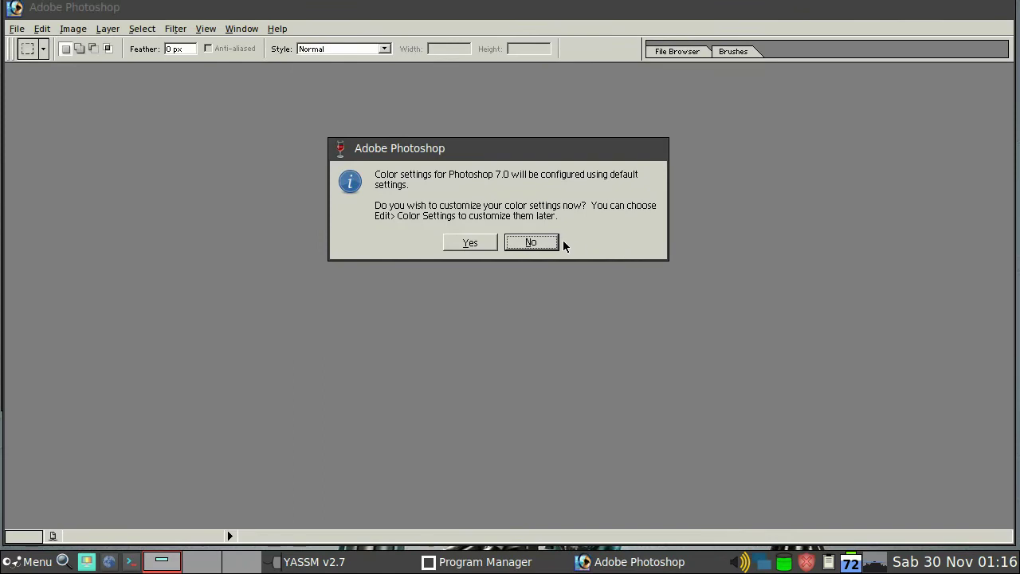
left_click(530, 242)
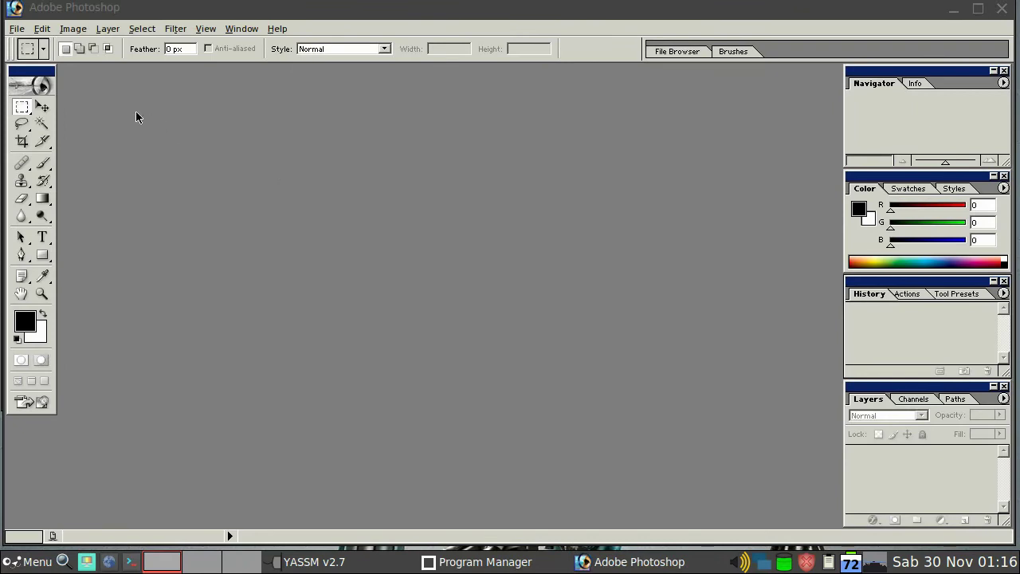
Step: Create a new default-size Untitled-1 image
left_click(20, 31)
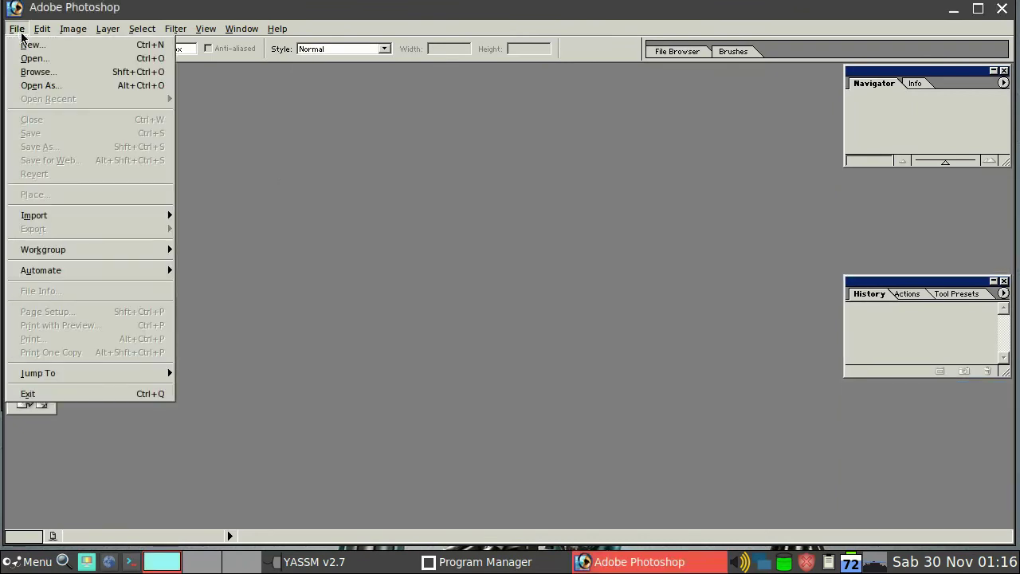
left_click(48, 50)
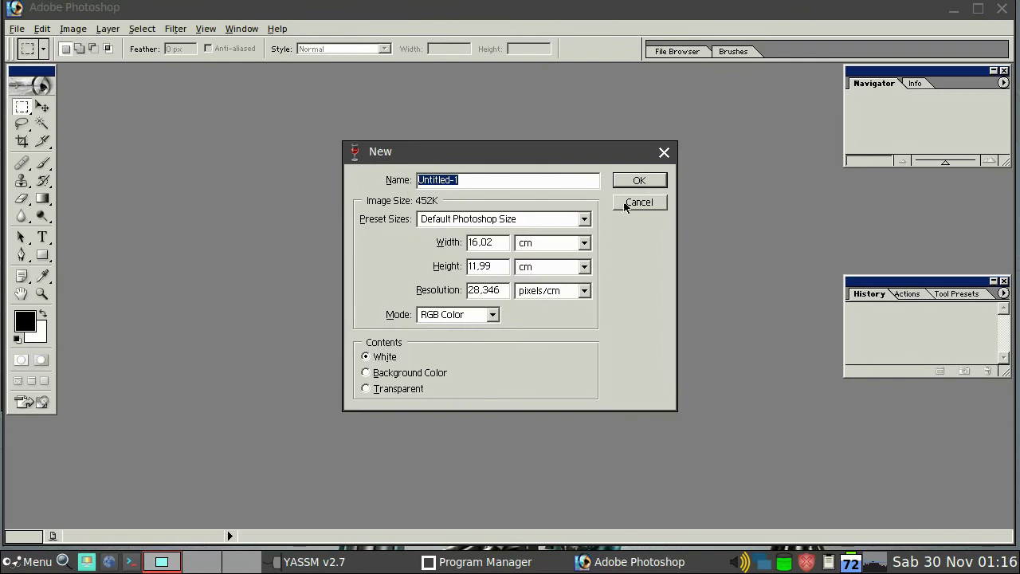
left_click(655, 184)
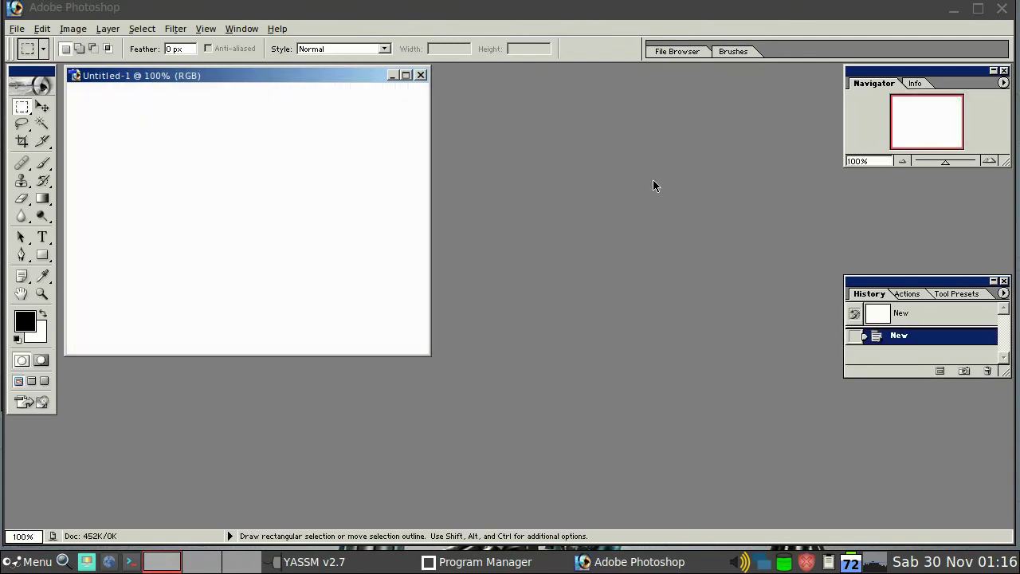
Step: Close Untitled-1 and exit Photoshop
left_click(421, 74)
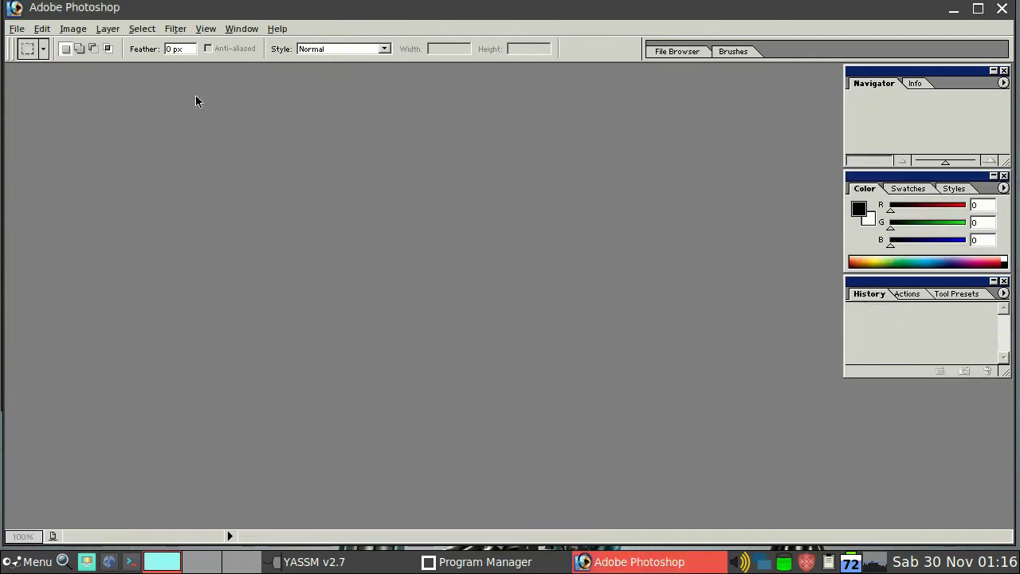
left_click(19, 31)
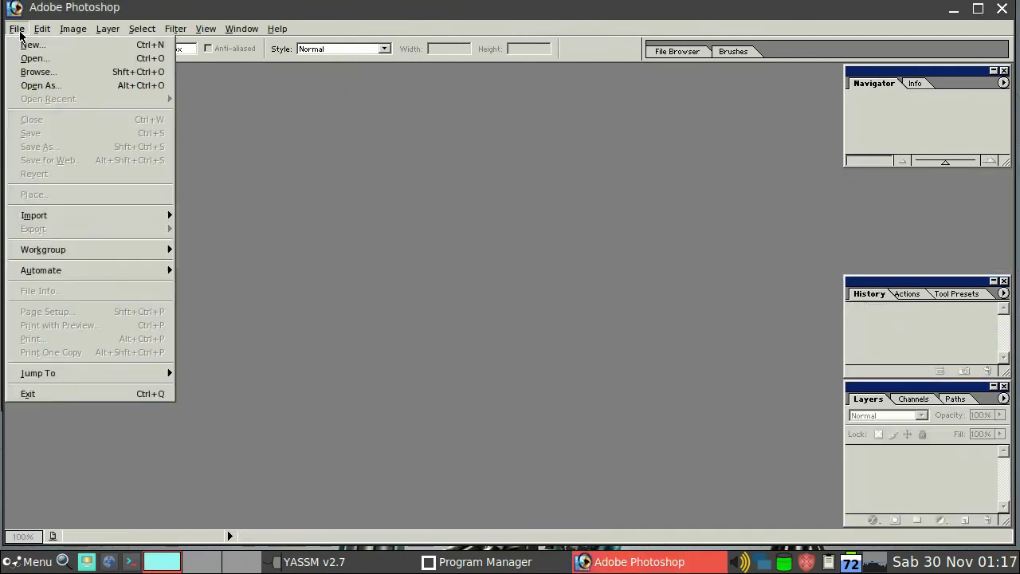
left_click(69, 392)
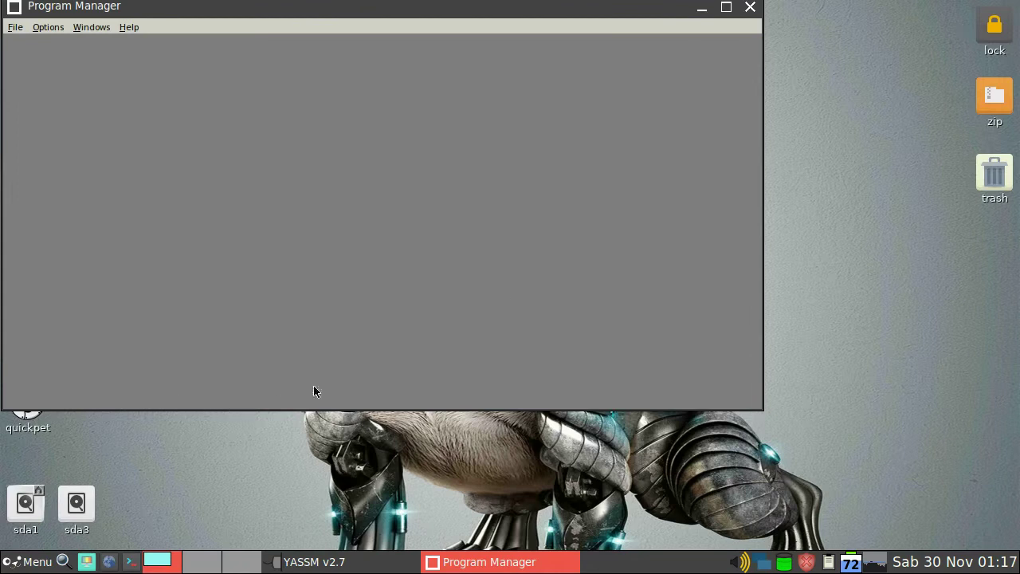
Step: Close Program Manager, unmount the network share in YASSM, confirm, and quit YASSM
left_click(751, 8)
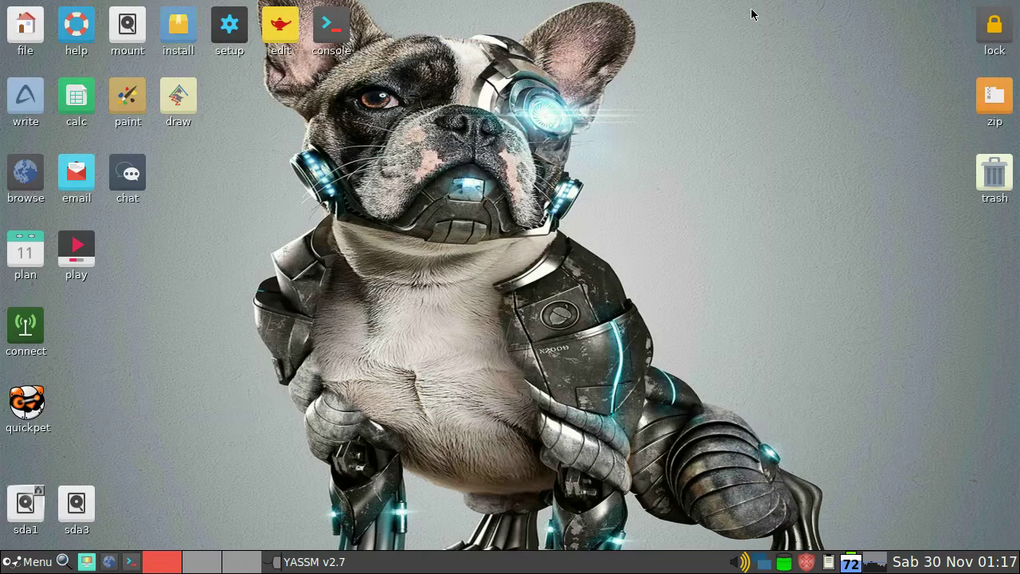
left_click(312, 561)
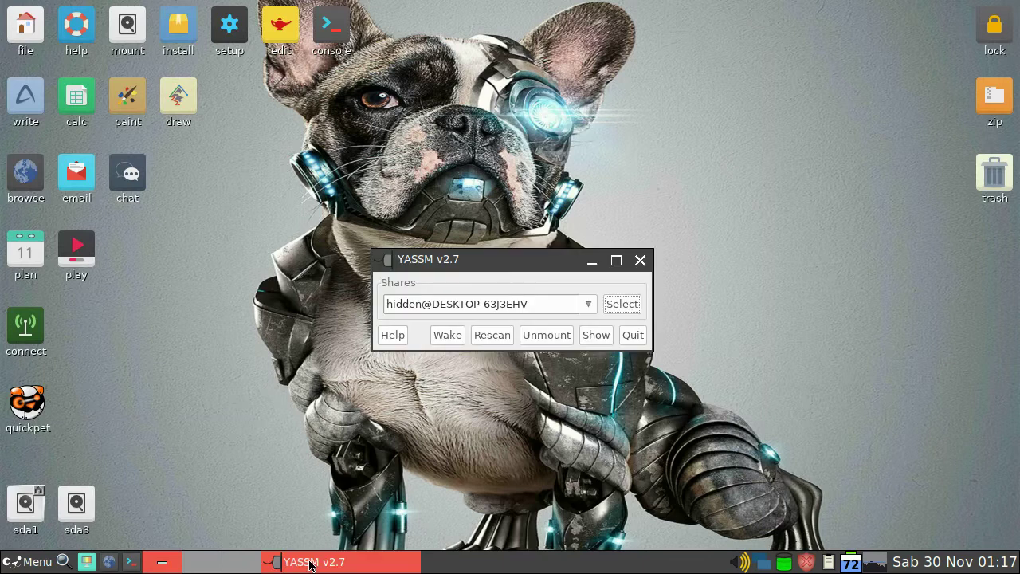
left_click(547, 339)
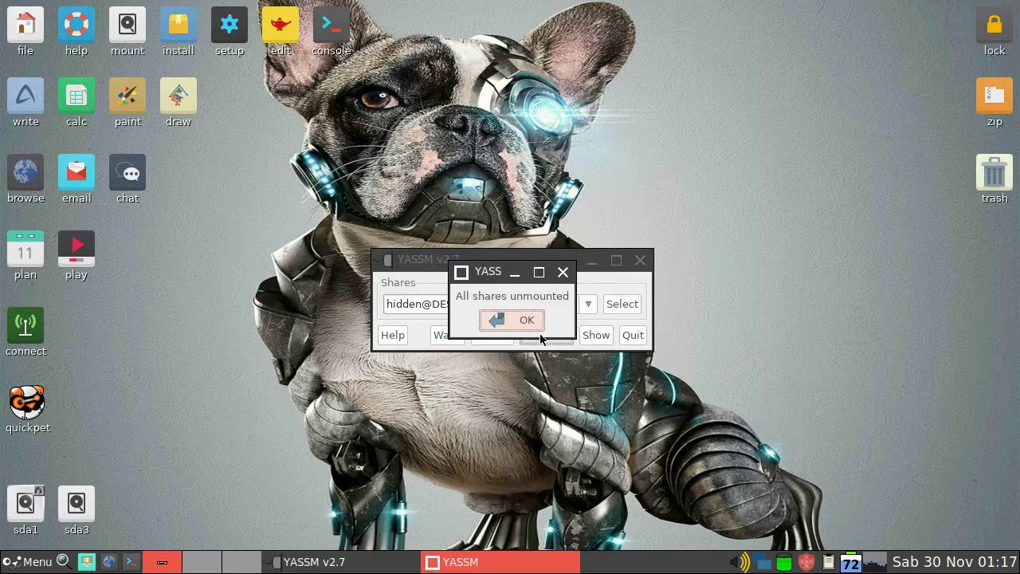
left_click(511, 316)
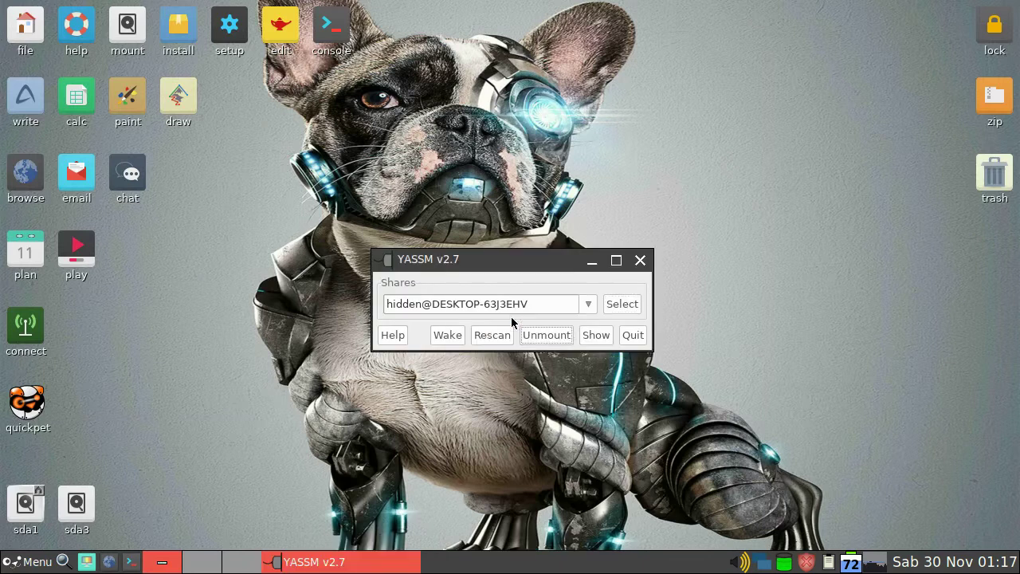
left_click(640, 260)
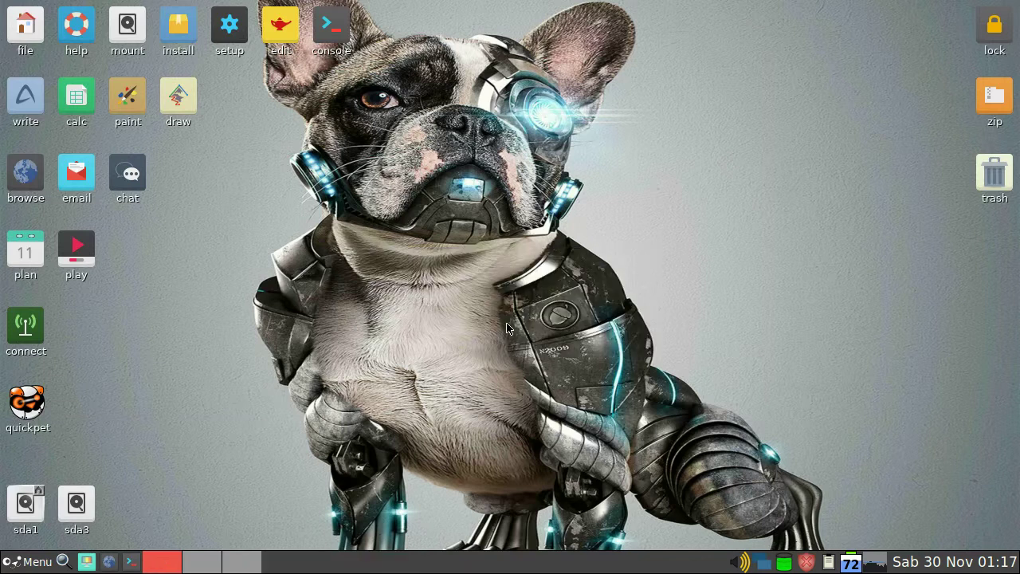
Step: Choose Shut Down from the Puppy Log Out options under Menu > Exit
left_click(14, 562)
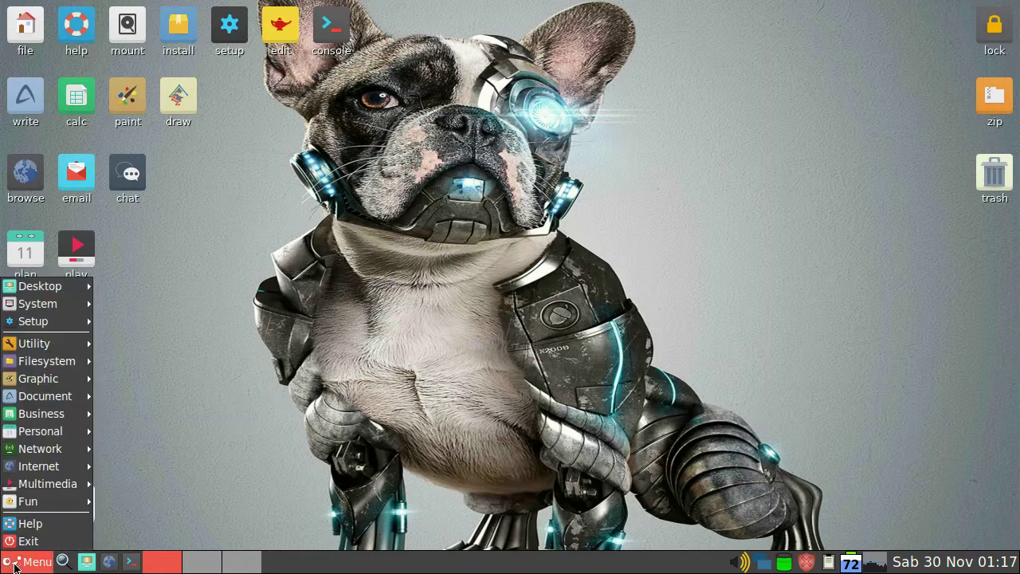
left_click(46, 542)
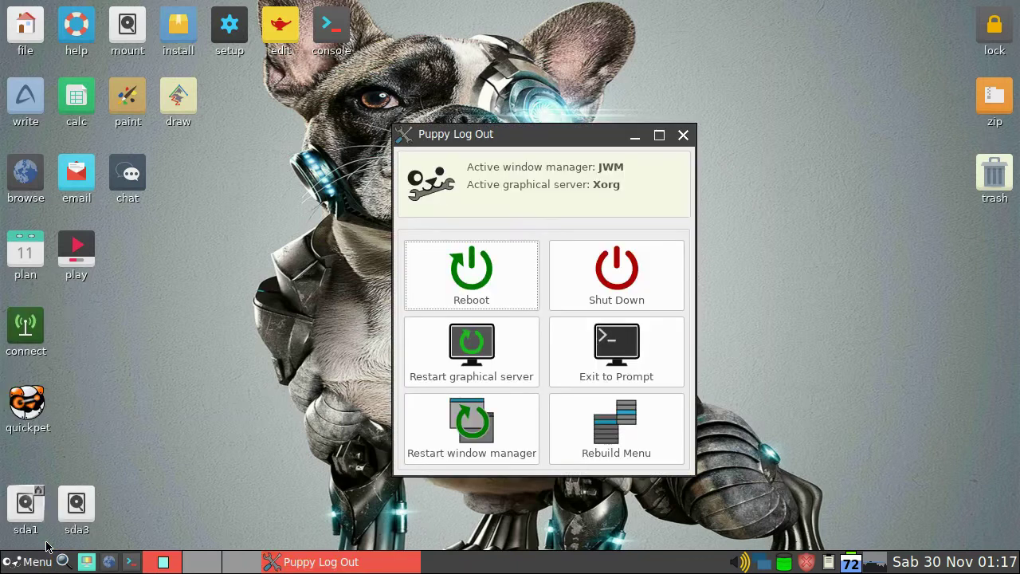
left_click(652, 271)
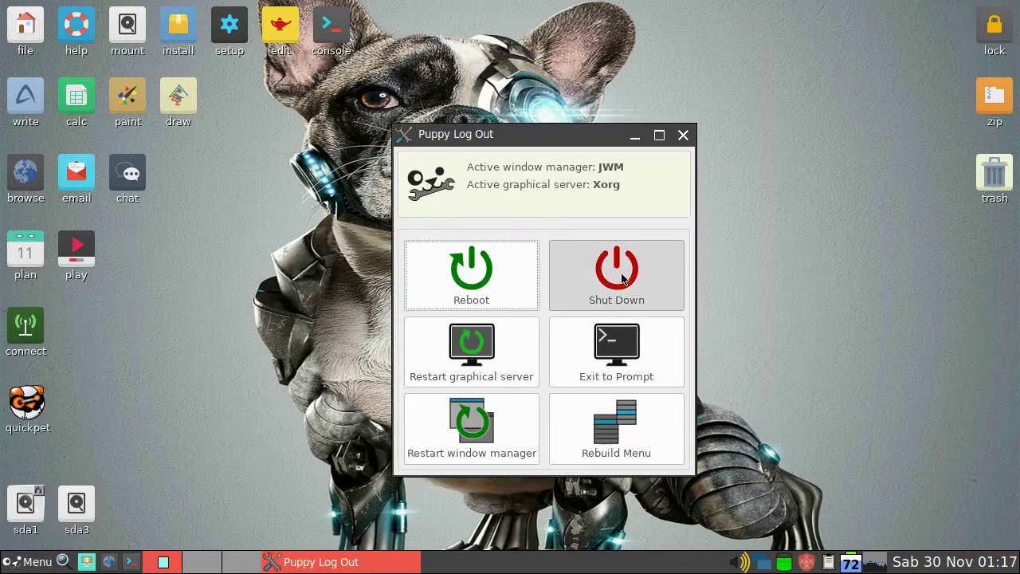